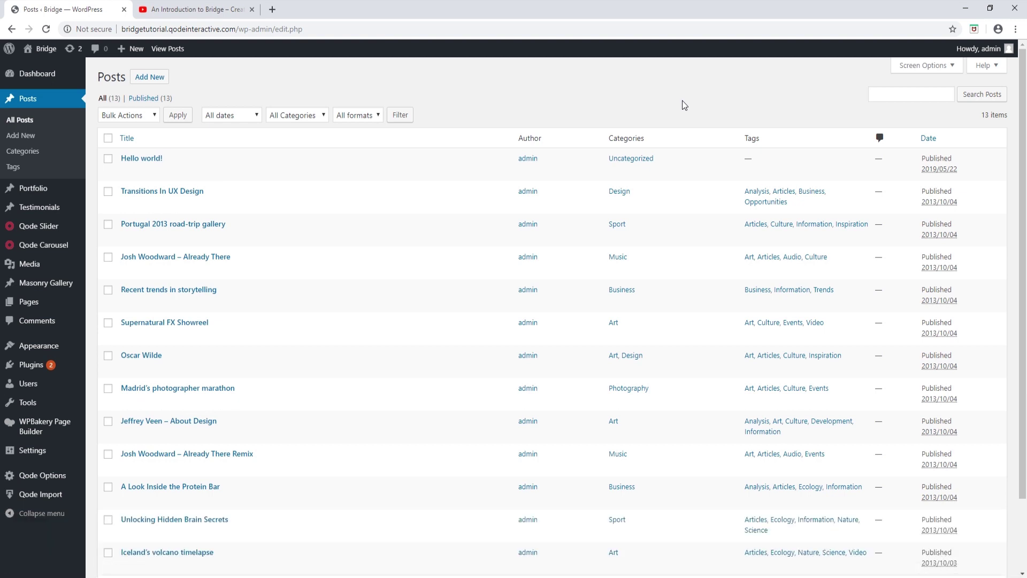
- Create a new post and switch it to the WPBakery backend editor
{"action": "left_click", "coordinate": [160, 78]}
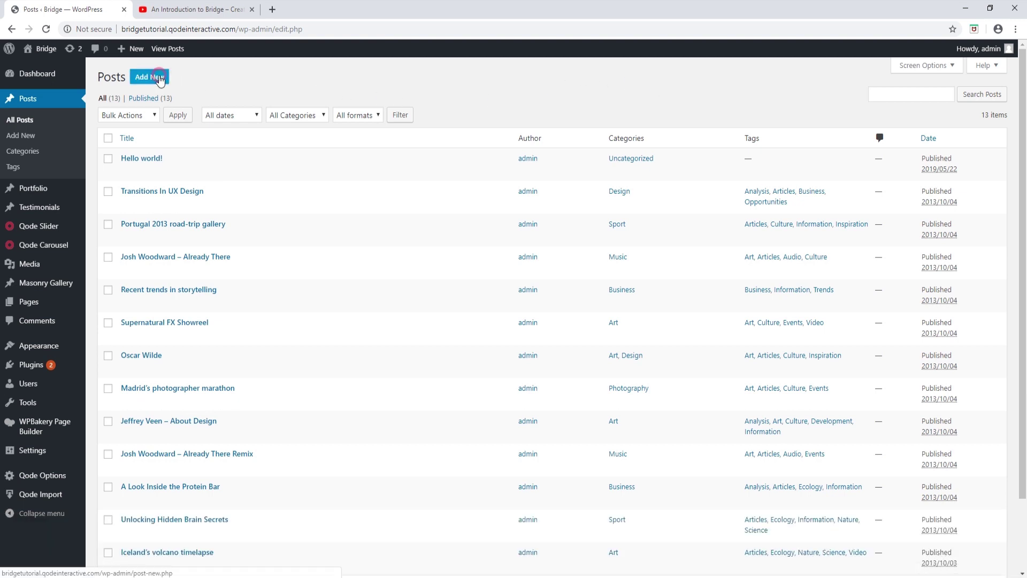
{"action": "left_click", "coordinate": [158, 160]}
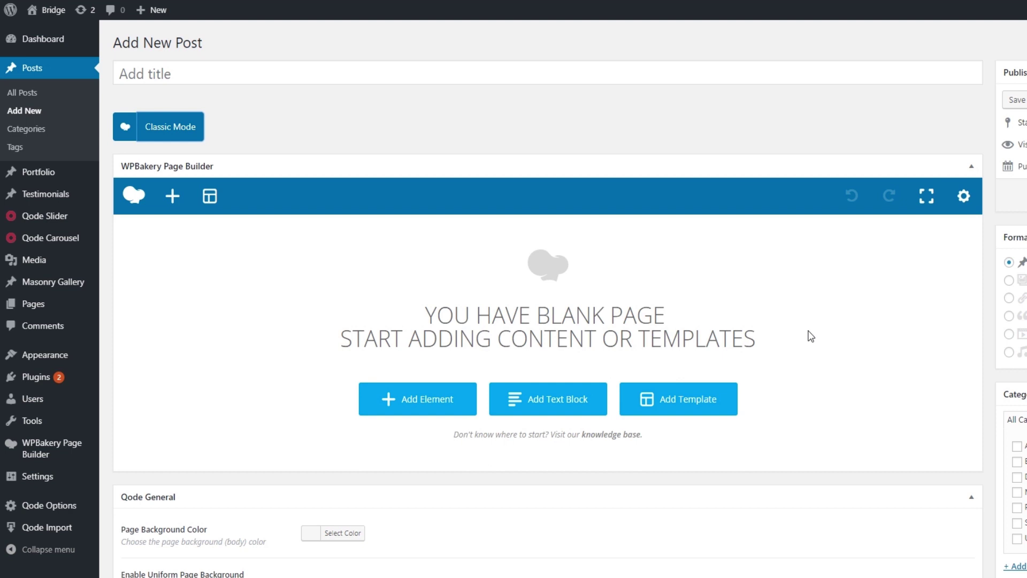
- Collapse the Qode General, Qode Post Layout and Qode Header settings sections of the new post
{"action": "scroll", "coordinate": [789, 322], "scroll_direction": "down", "scroll_amount": 4}
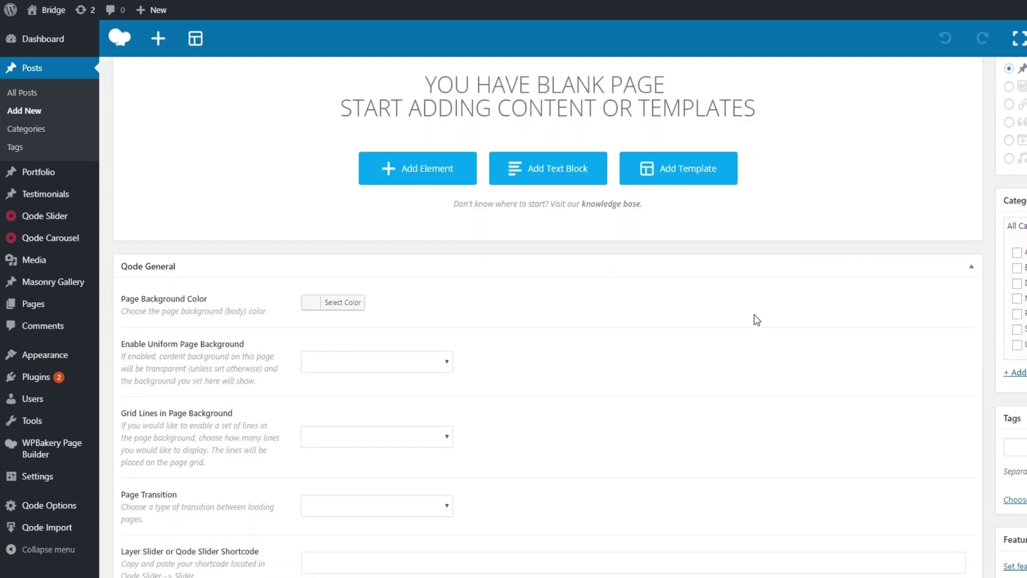
{"action": "scroll", "coordinate": [637, 316], "scroll_direction": "down", "scroll_amount": 1}
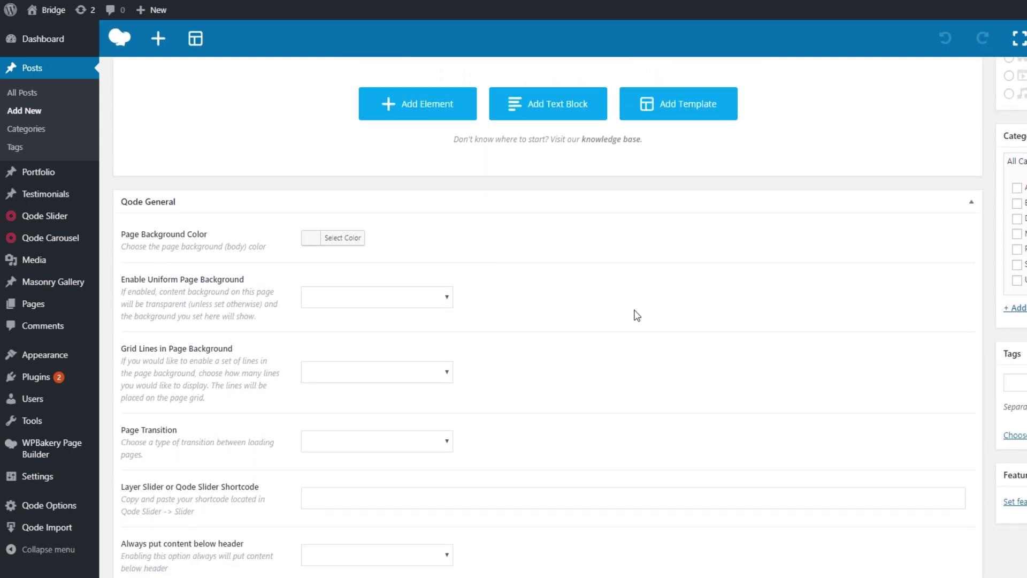
{"action": "scroll", "coordinate": [637, 315], "scroll_direction": "down", "scroll_amount": 5}
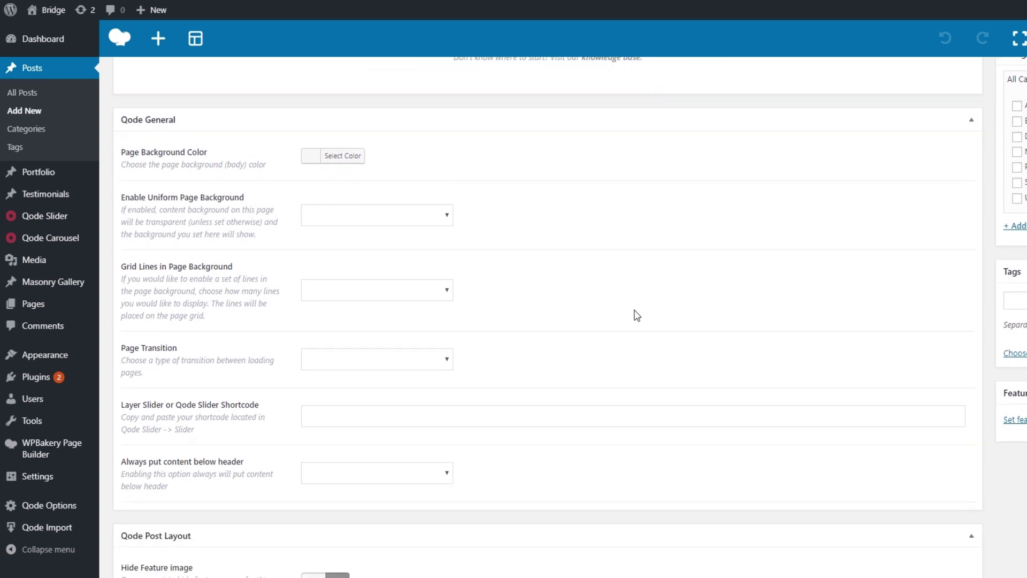
{"action": "scroll", "coordinate": [637, 316], "scroll_direction": "down", "scroll_amount": 4}
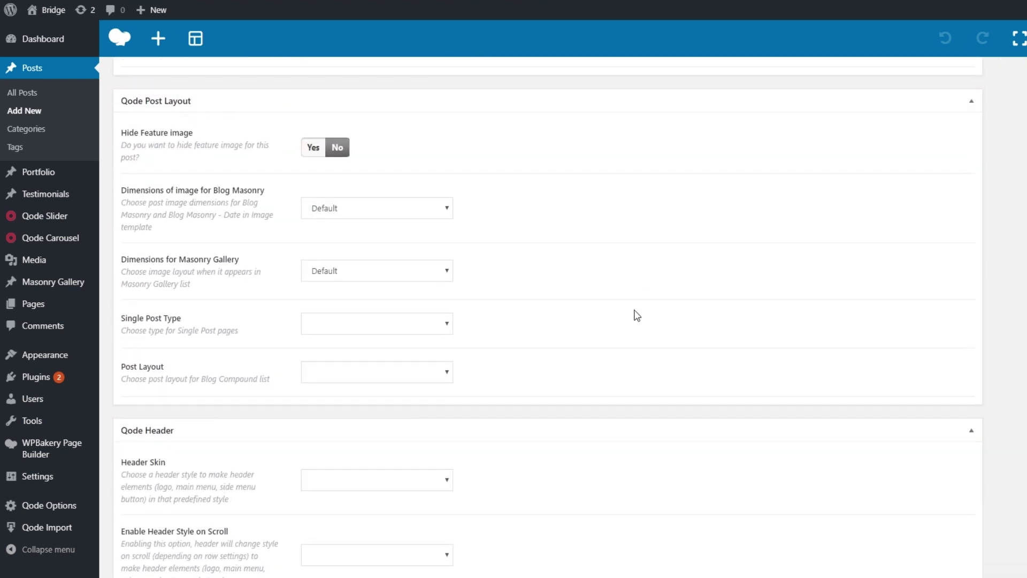
{"action": "scroll", "coordinate": [637, 315], "scroll_direction": "down", "scroll_amount": 1}
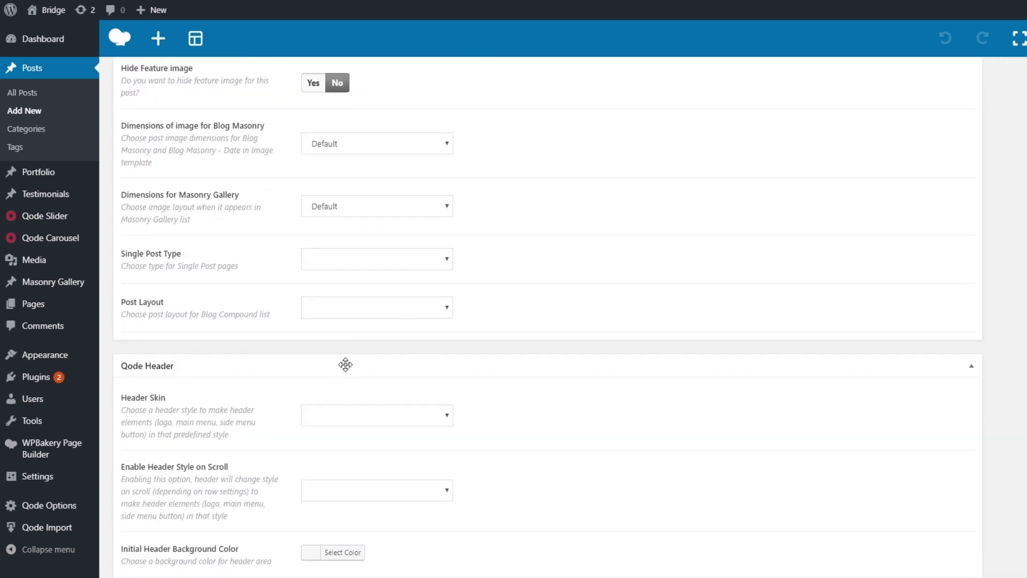
{"action": "left_click", "coordinate": [265, 370]}
{"action": "scroll", "coordinate": [271, 356], "scroll_direction": "up", "scroll_amount": 6}
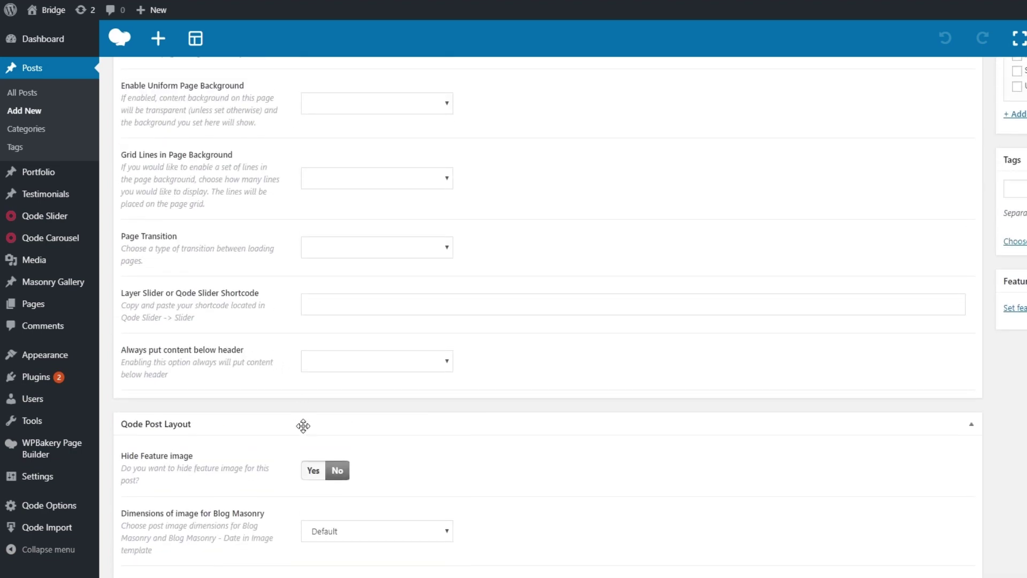
{"action": "left_click", "coordinate": [303, 425]}
{"action": "scroll", "coordinate": [344, 325], "scroll_direction": "up", "scroll_amount": 5}
{"action": "left_click", "coordinate": [350, 325]}
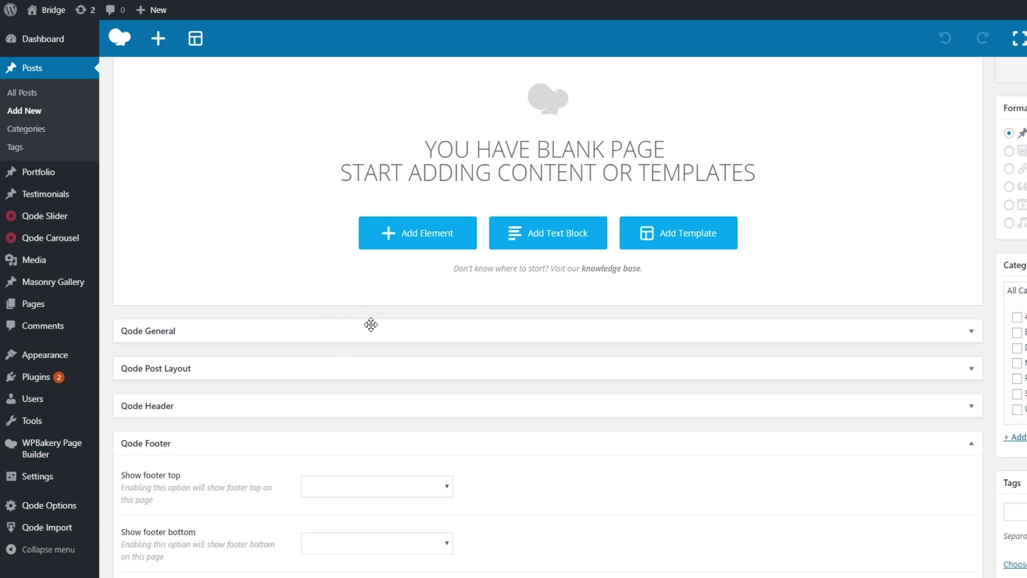
{"action": "scroll", "coordinate": [371, 325], "scroll_direction": "down", "scroll_amount": 1}
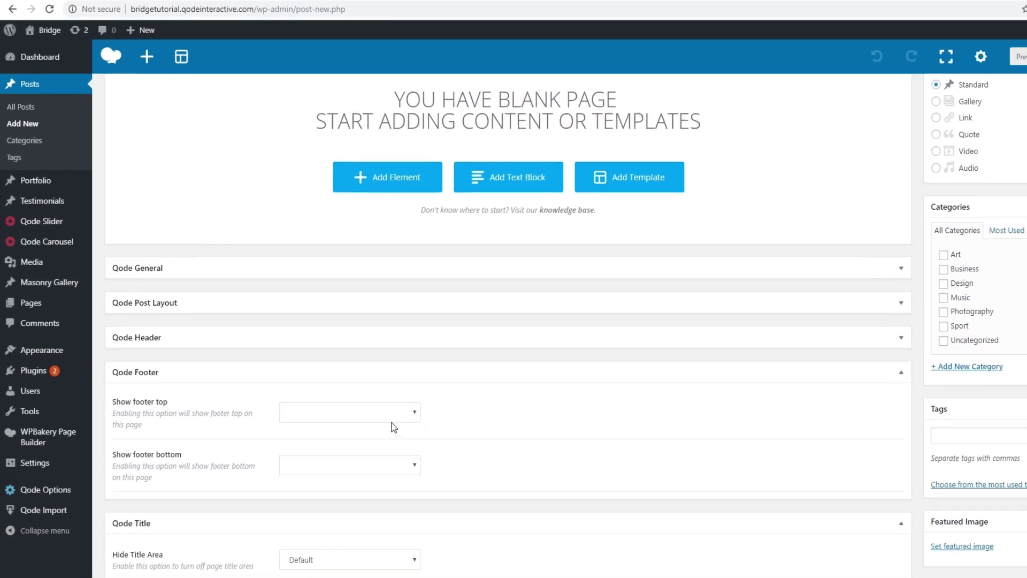
- Assign the post to the Business and Photography categories
{"action": "scroll", "coordinate": [471, 403], "scroll_direction": "up", "scroll_amount": 5}
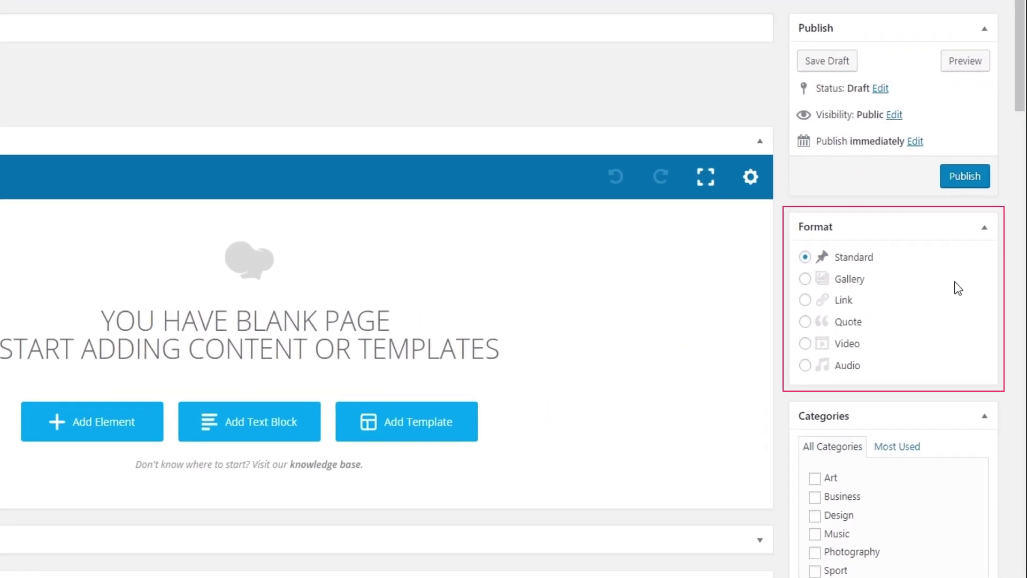
{"action": "scroll", "coordinate": [958, 288], "scroll_direction": "down", "scroll_amount": 5}
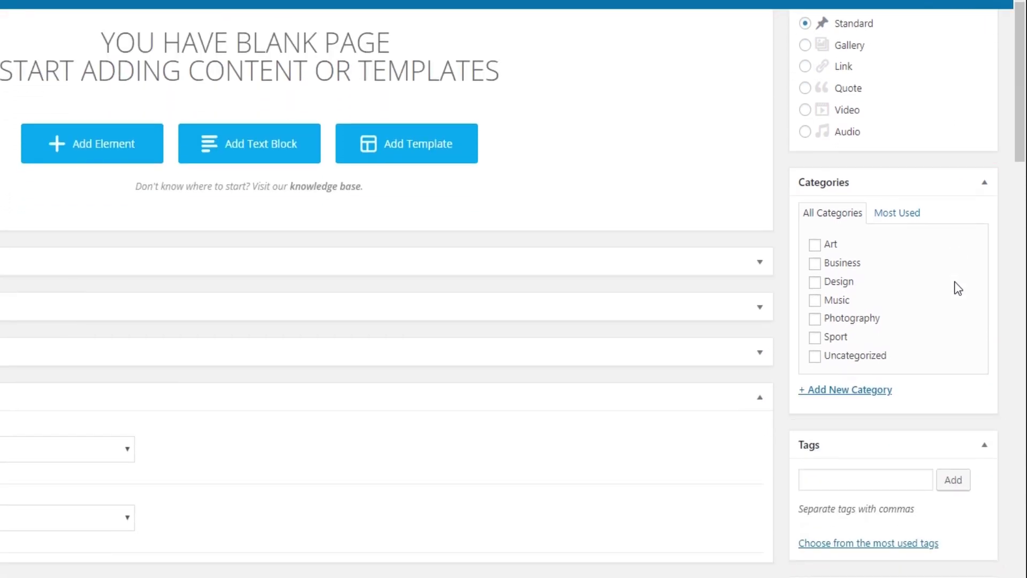
{"action": "left_click", "coordinate": [815, 262]}
{"action": "left_click", "coordinate": [817, 319]}
- Set the latte photo 012.jpg from the media library as the post's featured image
{"action": "scroll", "coordinate": [863, 391], "scroll_direction": "down", "scroll_amount": 2}
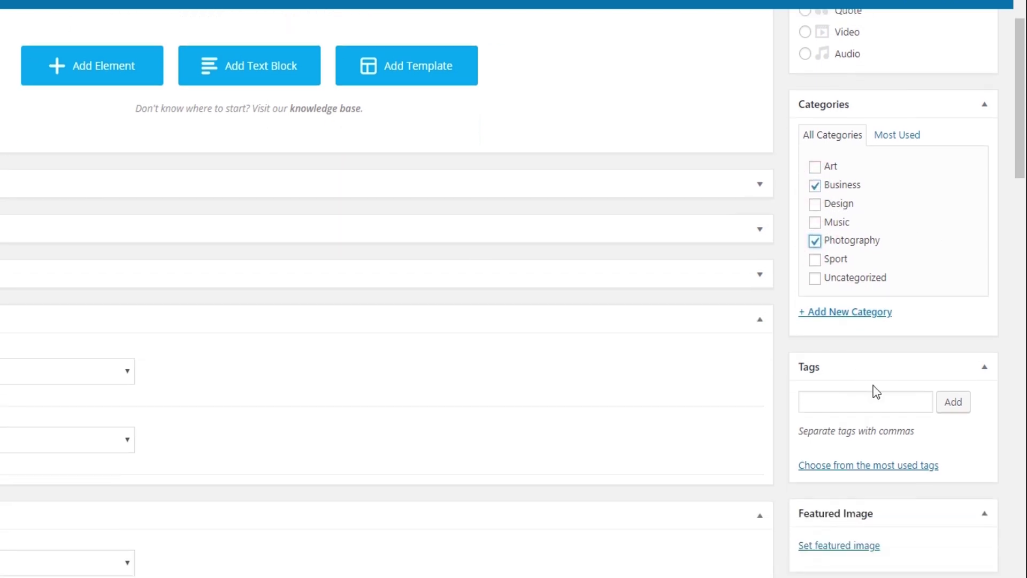
{"action": "scroll", "coordinate": [875, 392], "scroll_direction": "down", "scroll_amount": 4}
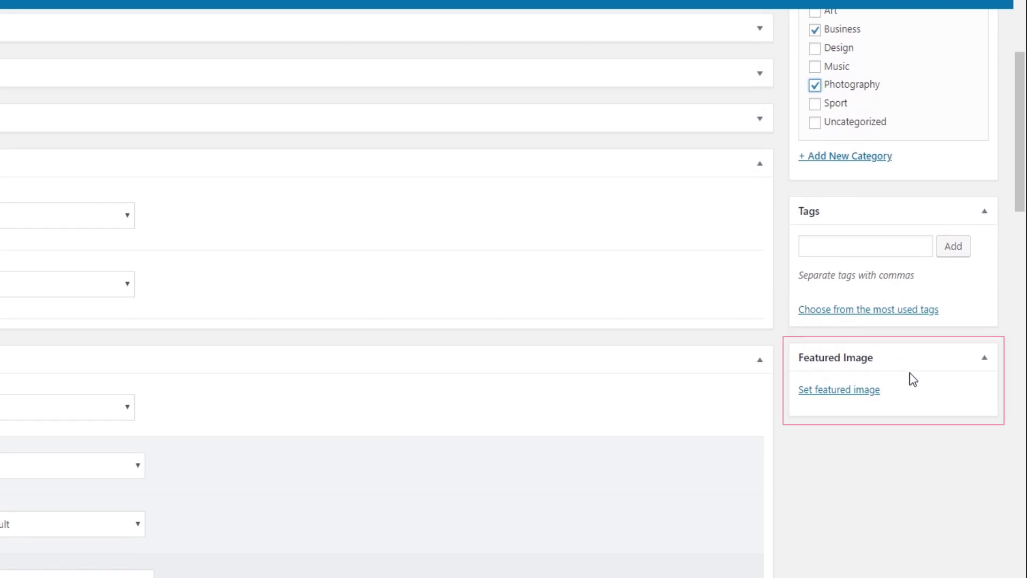
{"action": "left_click", "coordinate": [856, 390]}
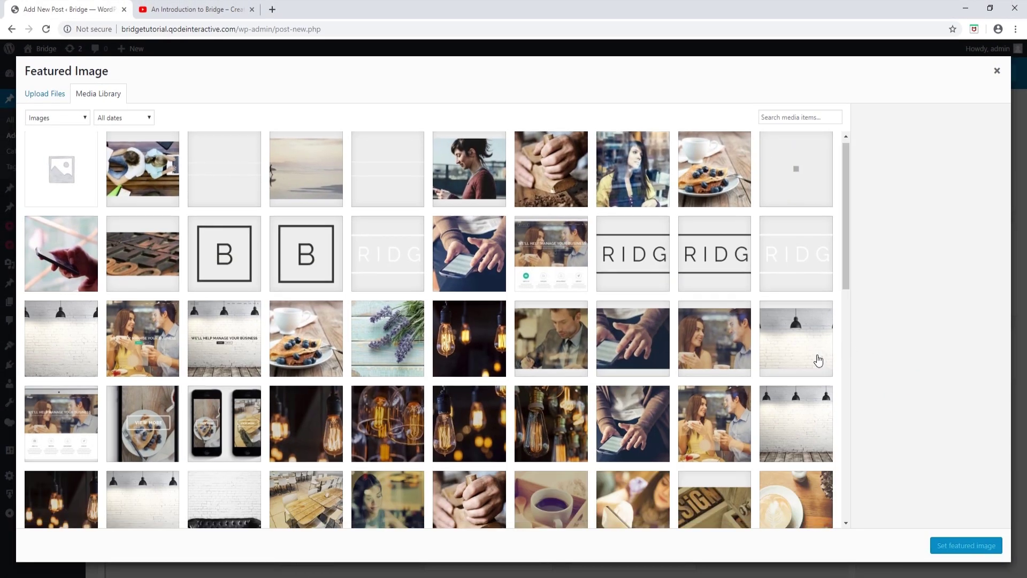
{"action": "scroll", "coordinate": [817, 360], "scroll_direction": "down", "scroll_amount": 1}
{"action": "left_click", "coordinate": [796, 460]}
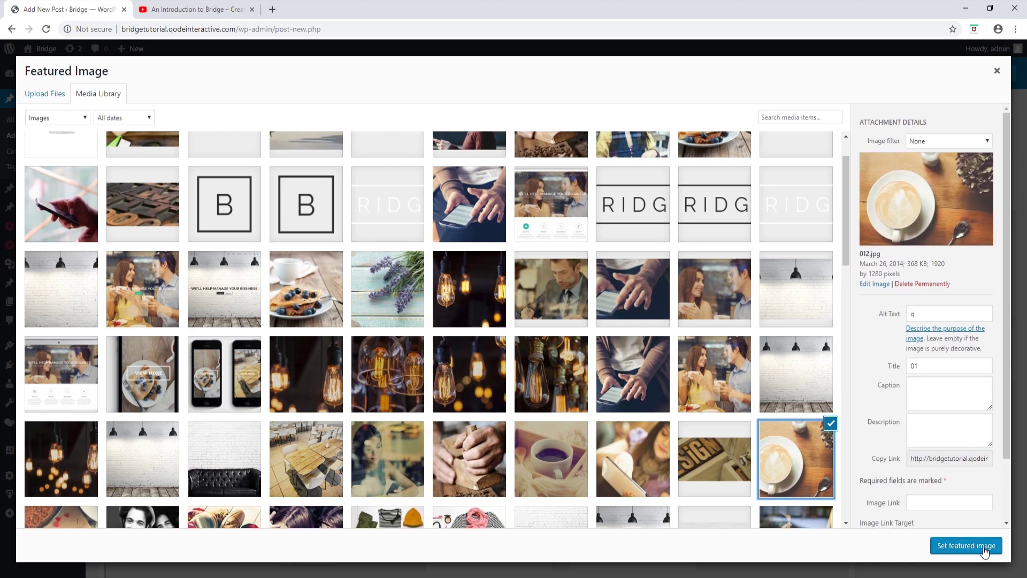
{"action": "left_click", "coordinate": [985, 551]}
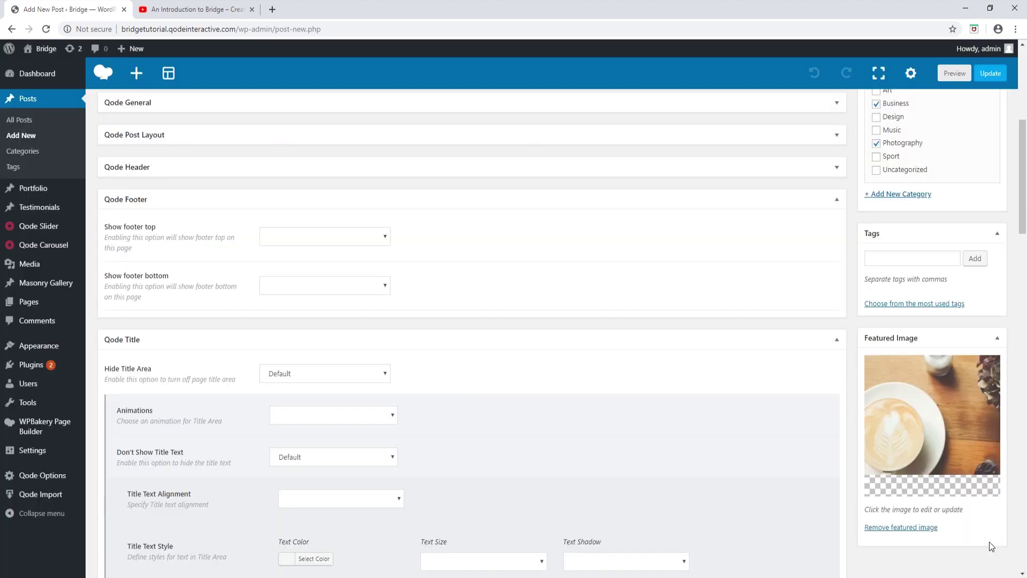
- Add a text block with its placeholder paragraph repeated three times, save it, and duplicate its row
{"action": "scroll", "coordinate": [952, 471], "scroll_direction": "up", "scroll_amount": 3}
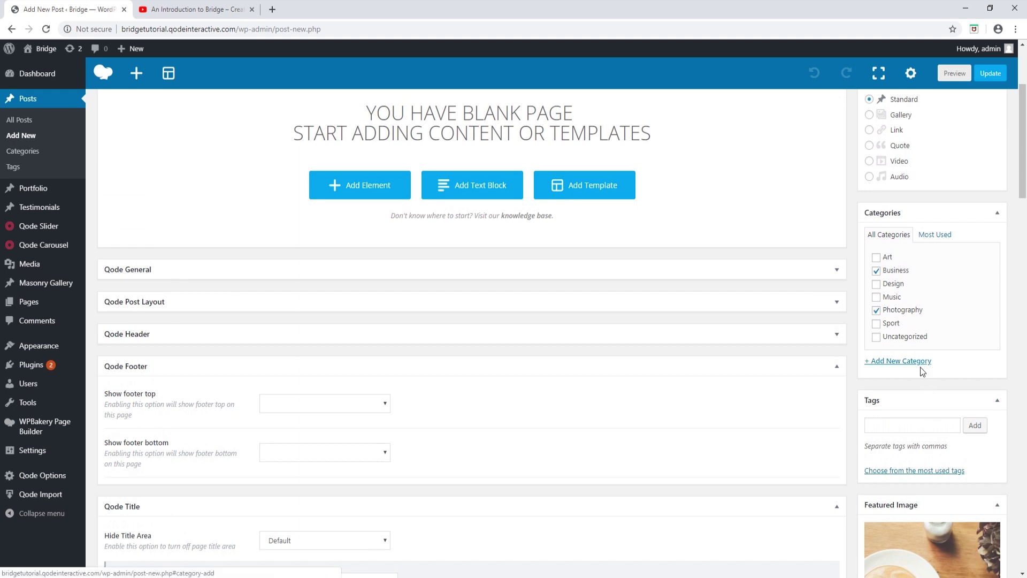
{"action": "scroll", "coordinate": [954, 353], "scroll_direction": "up", "scroll_amount": 5}
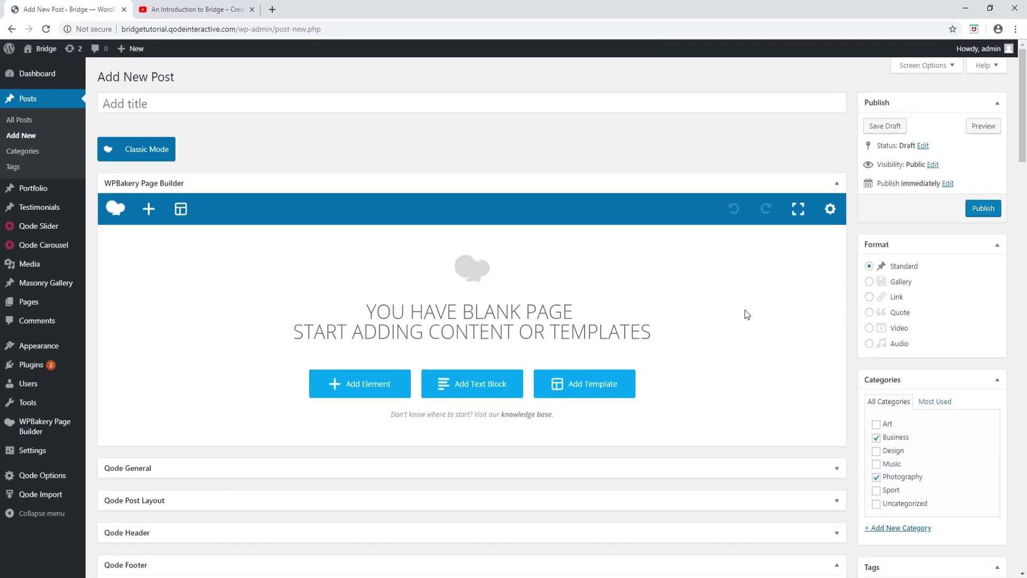
{"action": "left_click", "coordinate": [355, 389]}
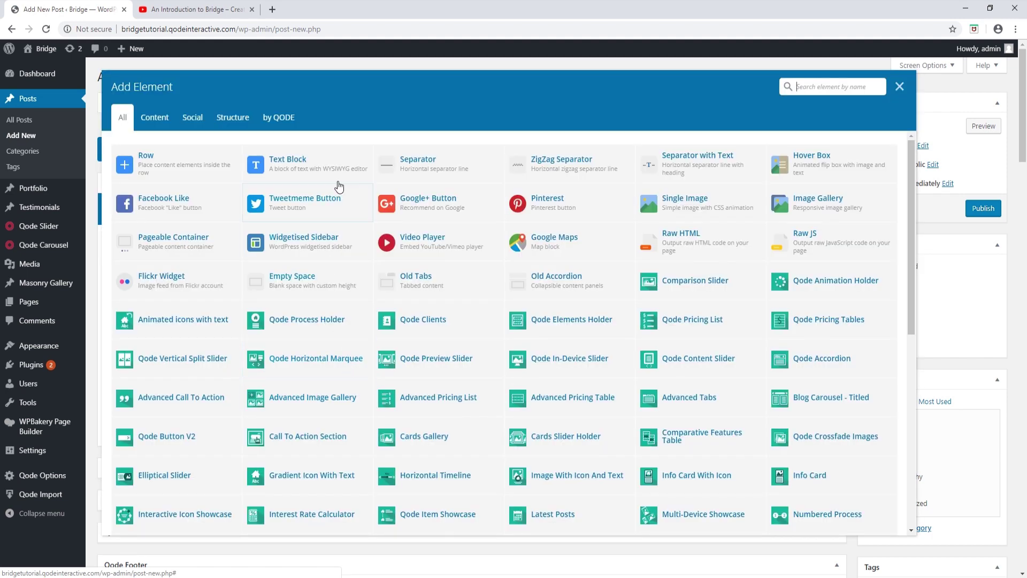
{"action": "left_click", "coordinate": [318, 170]}
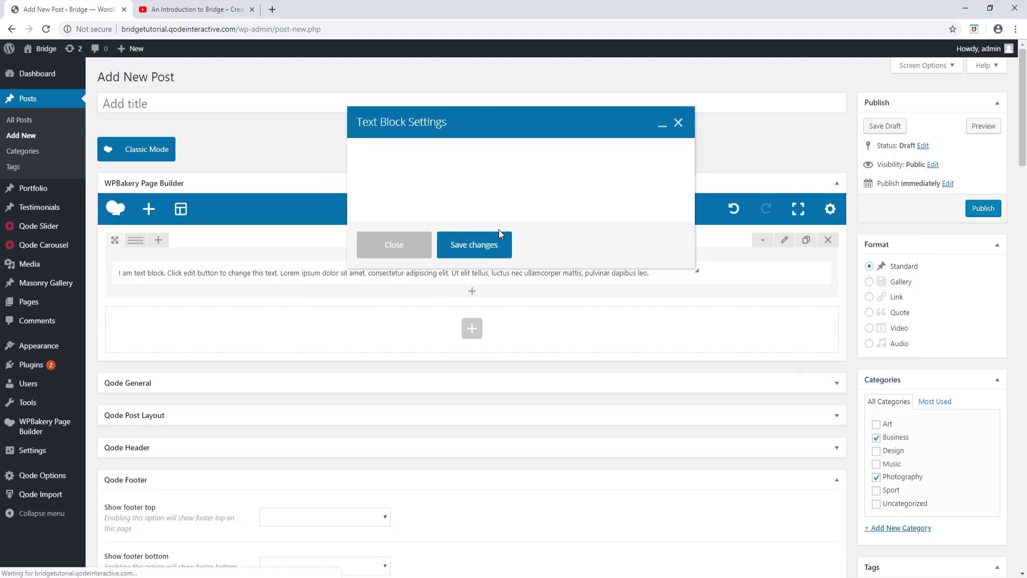
{"action": "left_click", "coordinate": [426, 277]}
{"action": "key", "text": "ctrl+a"}
{"action": "key", "text": "ctrl+c"}
{"action": "key", "text": "Right"}
{"action": "key", "text": "ctrl+v"}
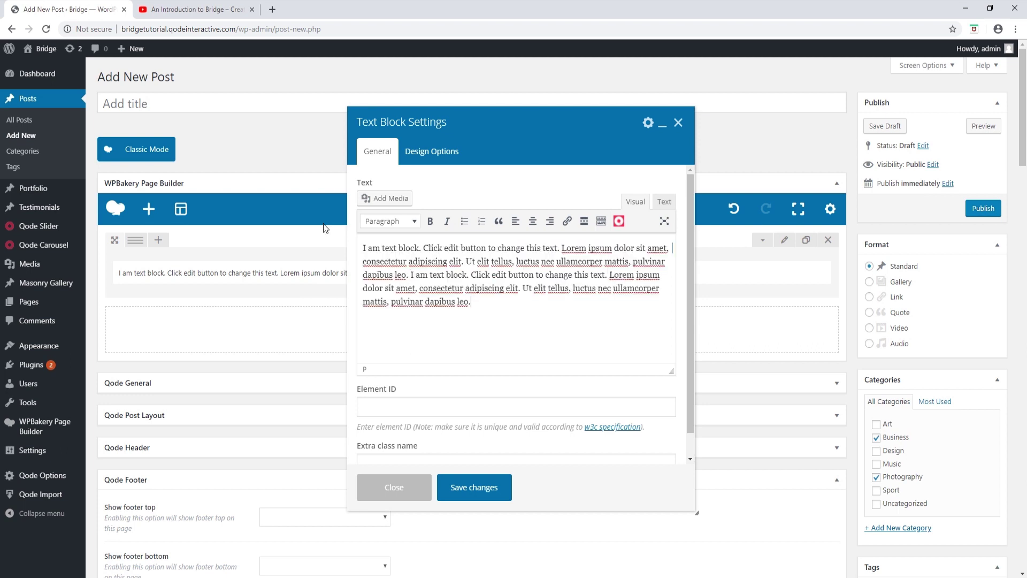
{"action": "key", "text": "ctrl+v"}
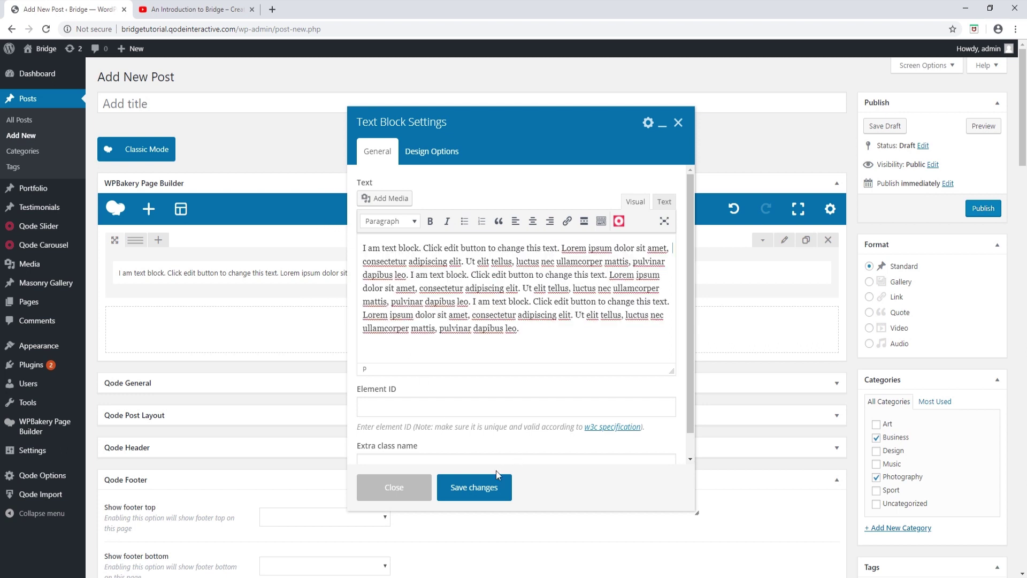
{"action": "left_click", "coordinate": [474, 487]}
{"action": "left_click", "coordinate": [805, 240]}
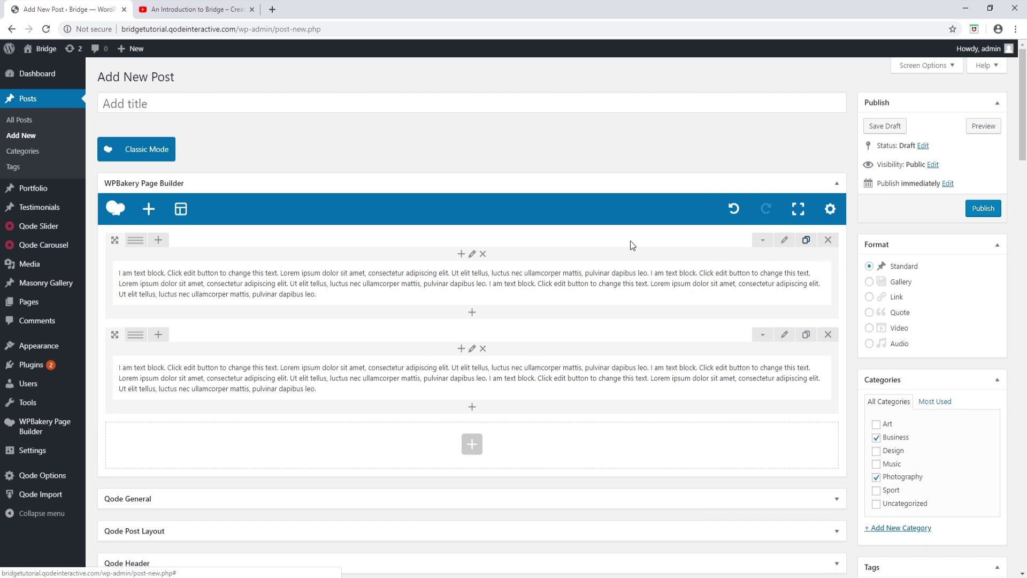
- Title the post "My Post" and publish it
{"action": "left_click", "coordinate": [142, 98]}
{"action": "type", "text": "My Post"}
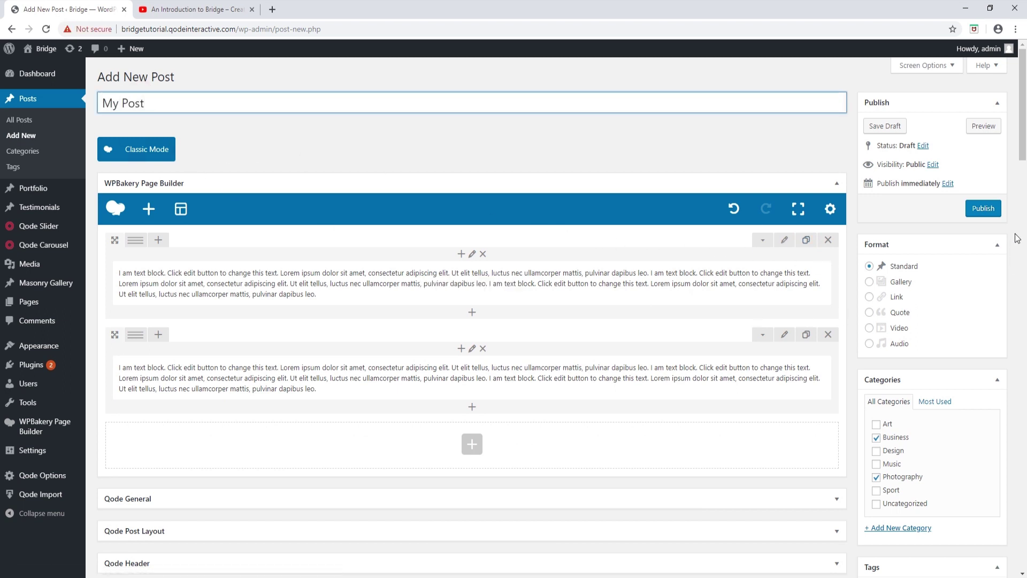
{"action": "left_click", "coordinate": [984, 208]}
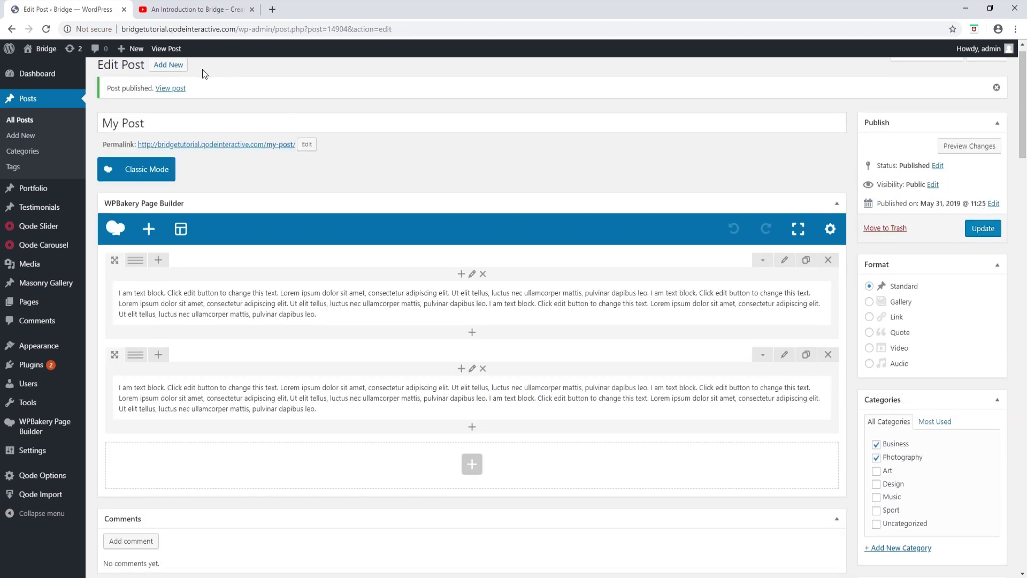
- Open the published post in a separate browser tab and examine its featured image, title, text and comment area
{"action": "middle_click", "coordinate": [166, 48]}
{"action": "left_click", "coordinate": [223, 9]}
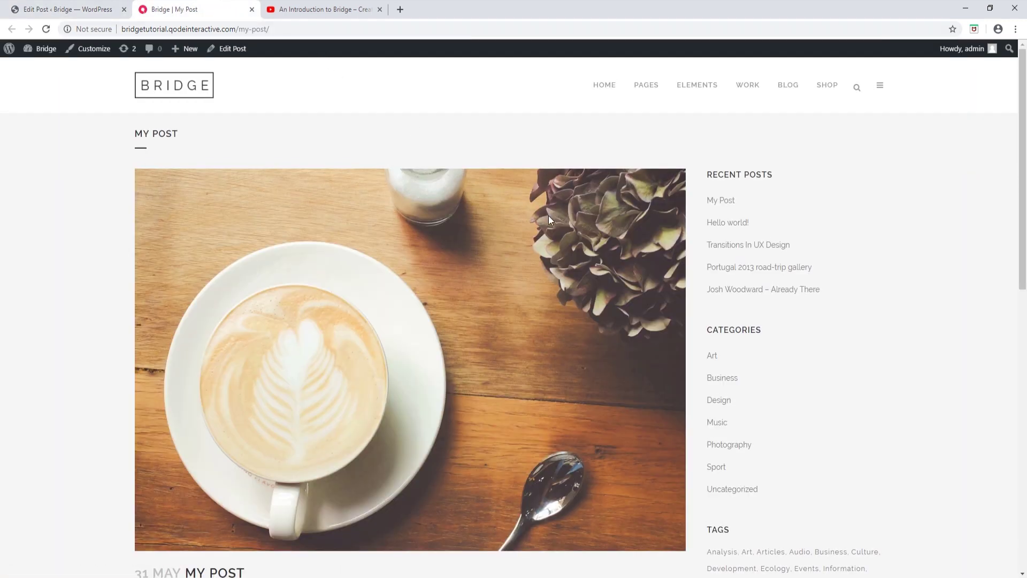
{"action": "scroll", "coordinate": [566, 235], "scroll_direction": "down", "scroll_amount": 1}
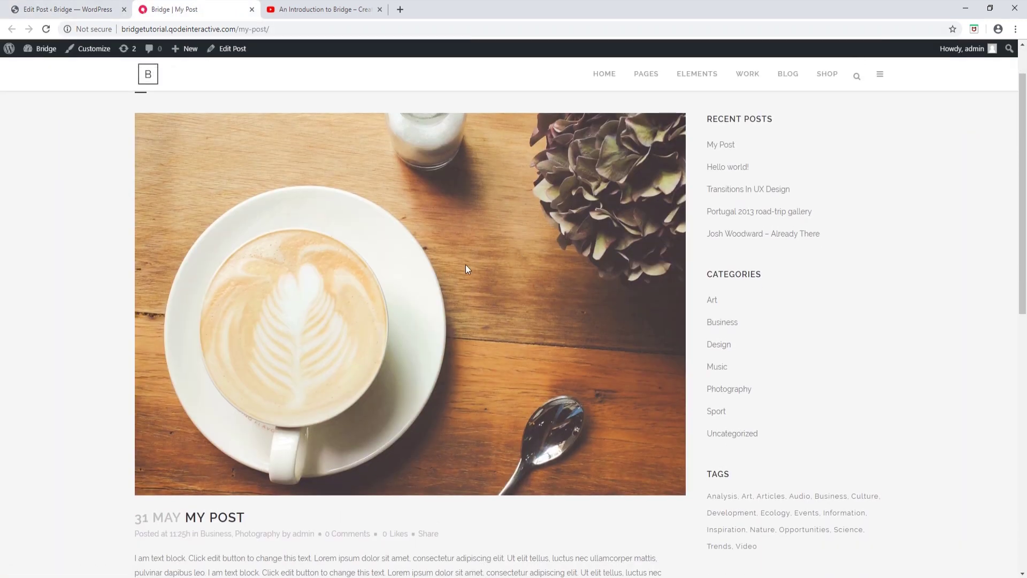
{"action": "scroll", "coordinate": [465, 269], "scroll_direction": "down", "scroll_amount": 4}
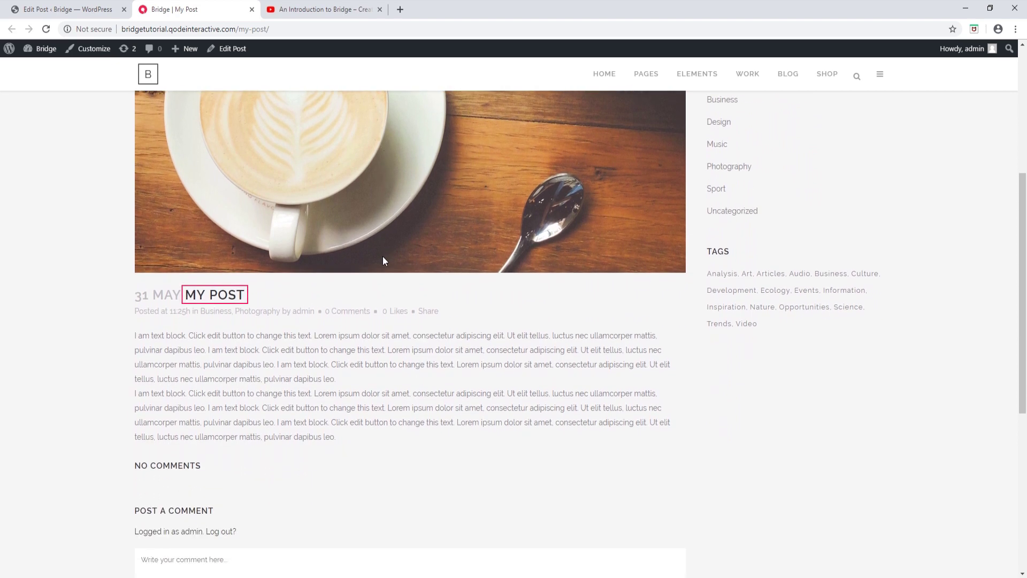
{"action": "scroll", "coordinate": [384, 251], "scroll_direction": "down", "scroll_amount": 1}
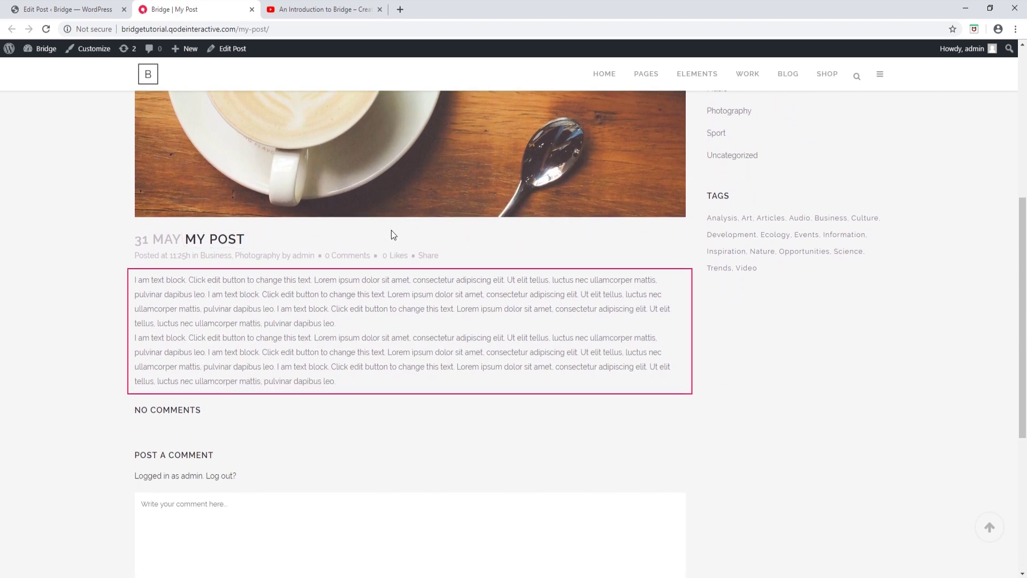
{"action": "scroll", "coordinate": [390, 231], "scroll_direction": "down", "scroll_amount": 4}
{"action": "scroll", "coordinate": [391, 230], "scroll_direction": "up", "scroll_amount": 2}
{"action": "scroll", "coordinate": [391, 230], "scroll_direction": "up", "scroll_amount": 4}
- Return to the post's editing page and set the post format to Gallery
{"action": "left_click", "coordinate": [95, 8]}
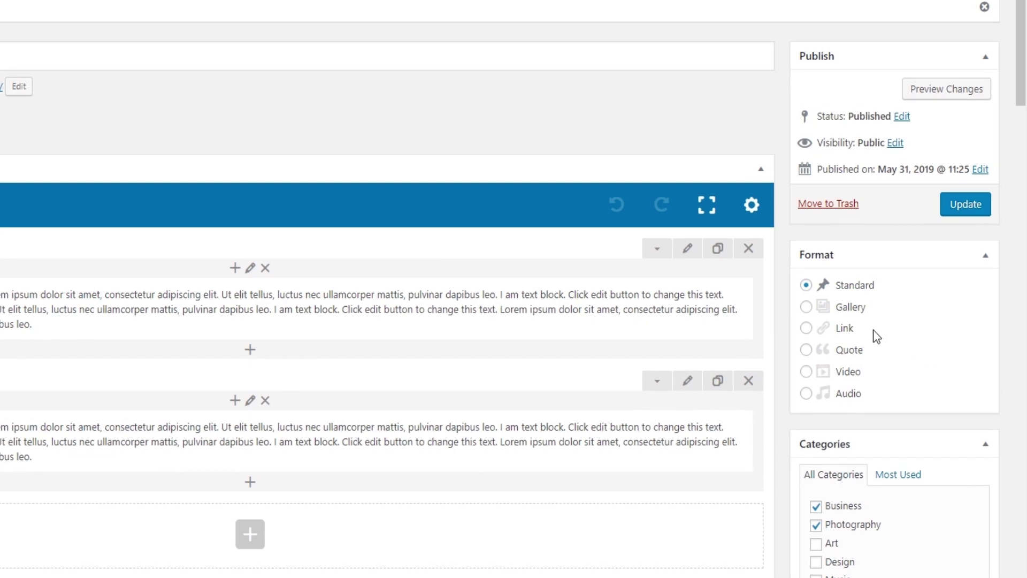
{"action": "left_click", "coordinate": [806, 307]}
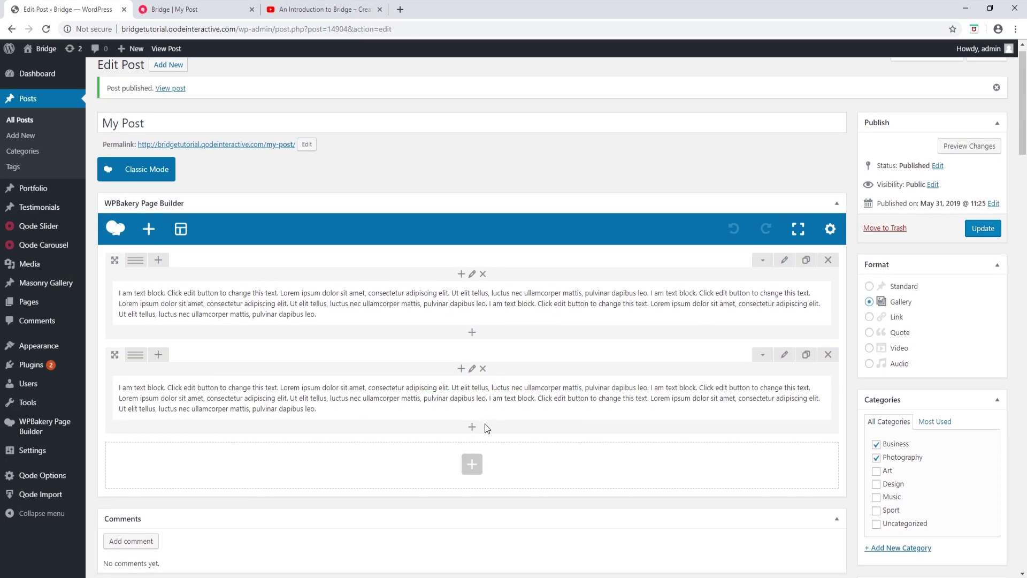
- Add a new text block below the existing rows and clear its placeholder text
{"action": "left_click", "coordinate": [472, 464]}
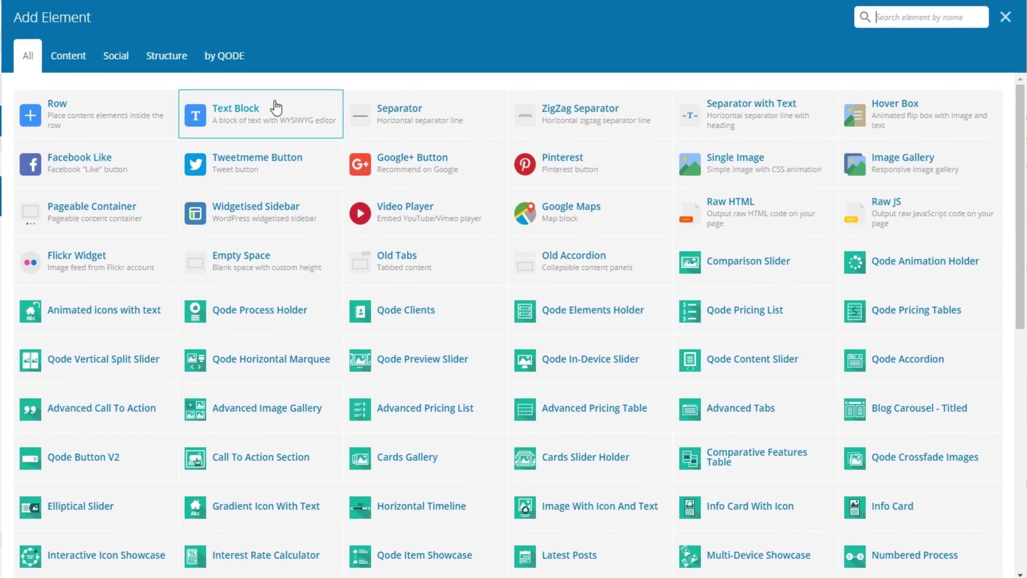
{"action": "left_click", "coordinate": [316, 152]}
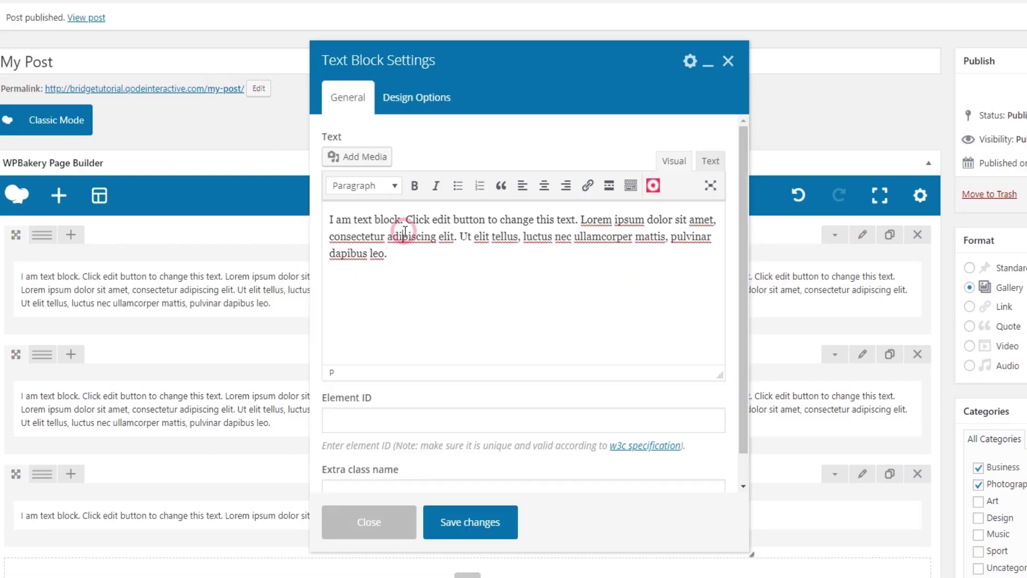
{"action": "key", "text": "ctrl+a"}
{"action": "key", "text": "BackSpace"}
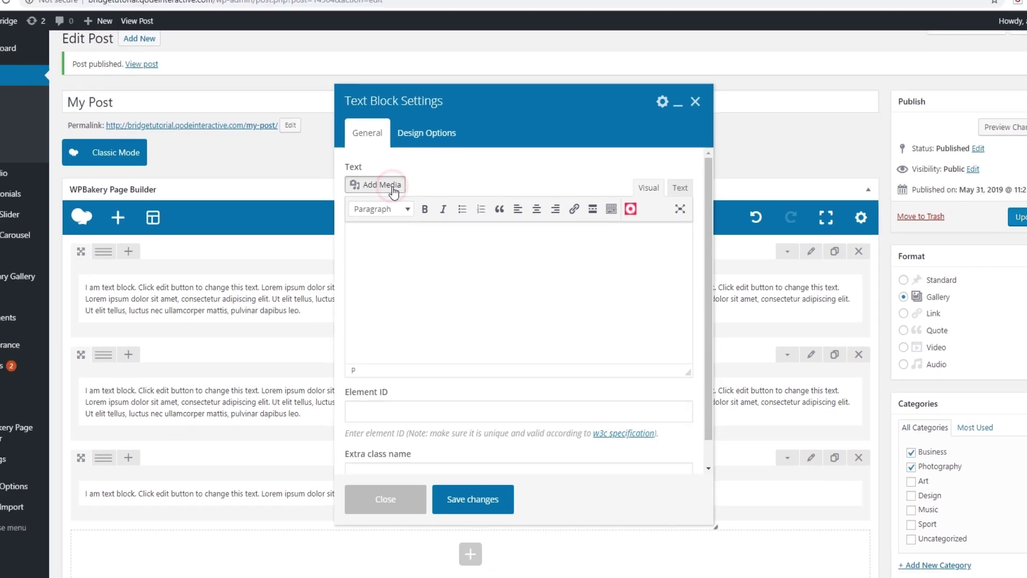
- Start a new gallery in the empty text block and select the coffee couple, white brick wall and hanging light bulbs images
{"action": "left_click", "coordinate": [377, 161]}
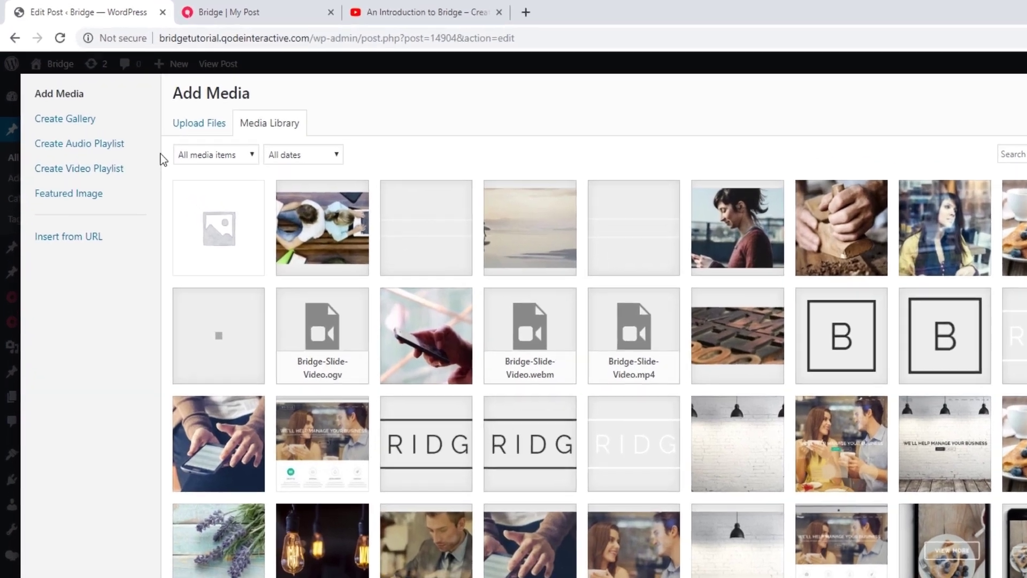
{"action": "left_click", "coordinate": [88, 120]}
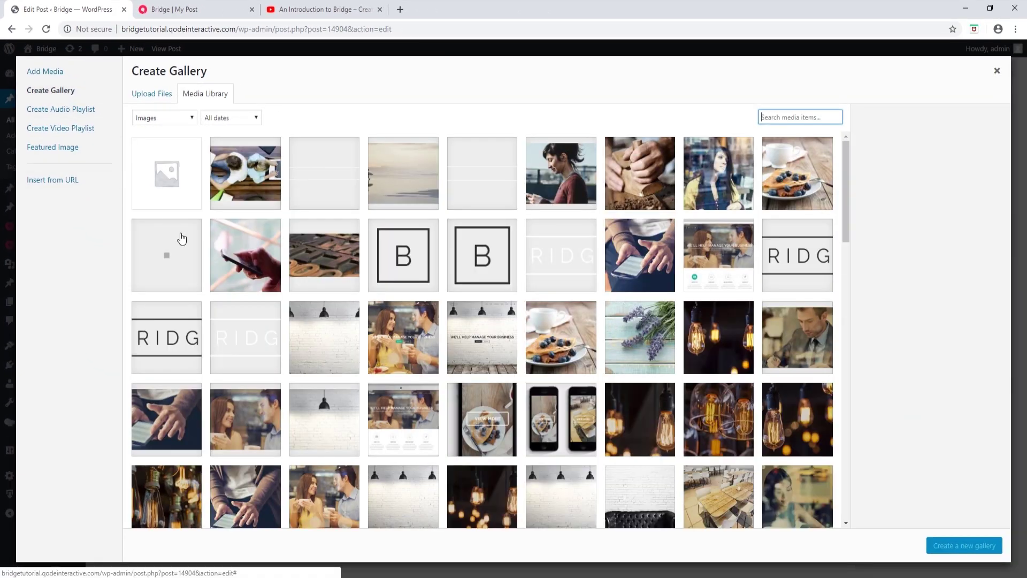
{"action": "scroll", "coordinate": [245, 266], "scroll_direction": "down", "scroll_amount": 3}
{"action": "left_click", "coordinate": [330, 349]}
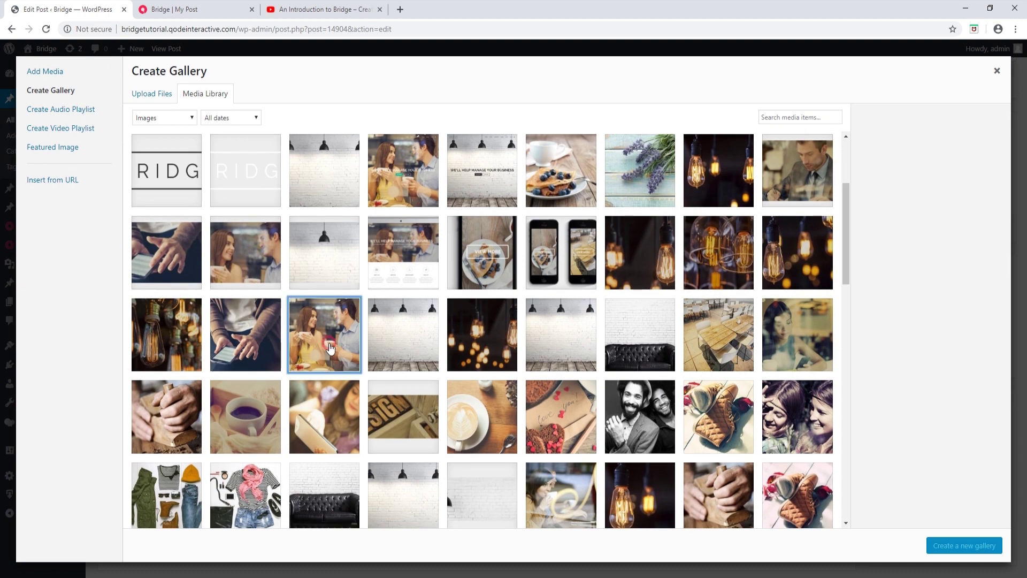
{"action": "left_click", "coordinate": [426, 348]}
{"action": "left_click", "coordinate": [491, 347]}
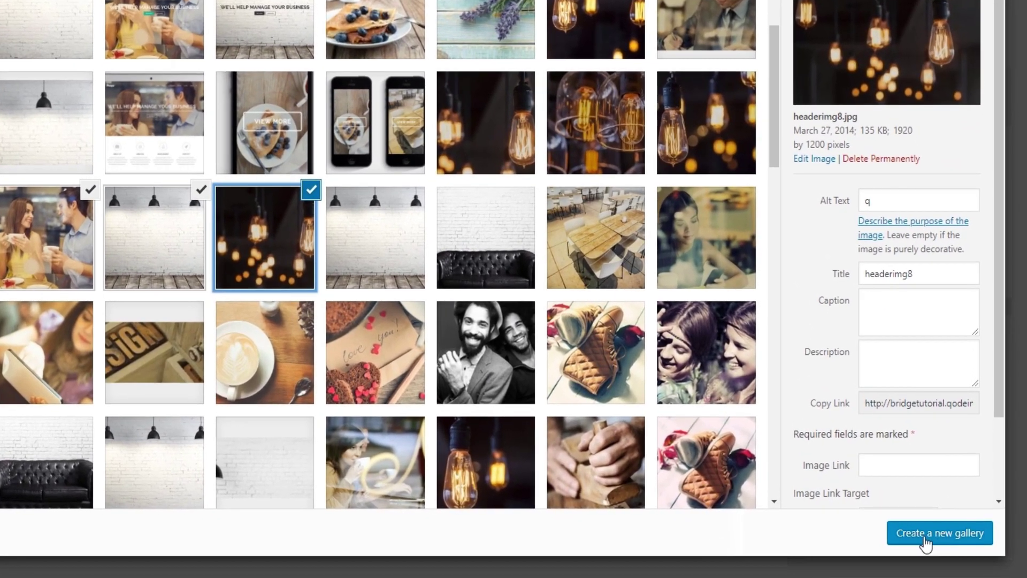
- Insert the three-image gallery into the text block, save it, and move its row above the other text rows
{"action": "left_click", "coordinate": [925, 538]}
{"action": "left_click", "coordinate": [958, 534]}
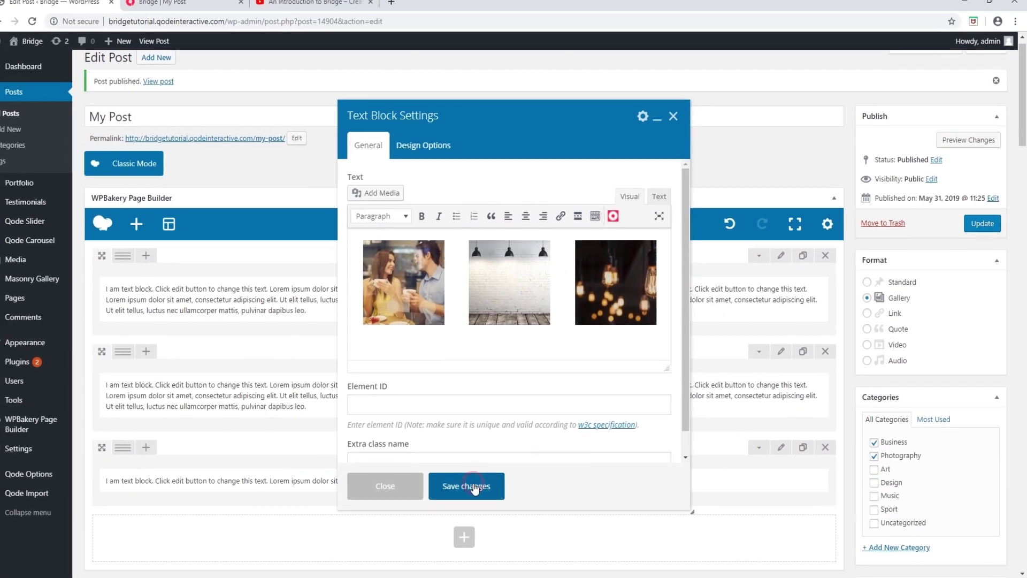
{"action": "left_click", "coordinate": [366, 469]}
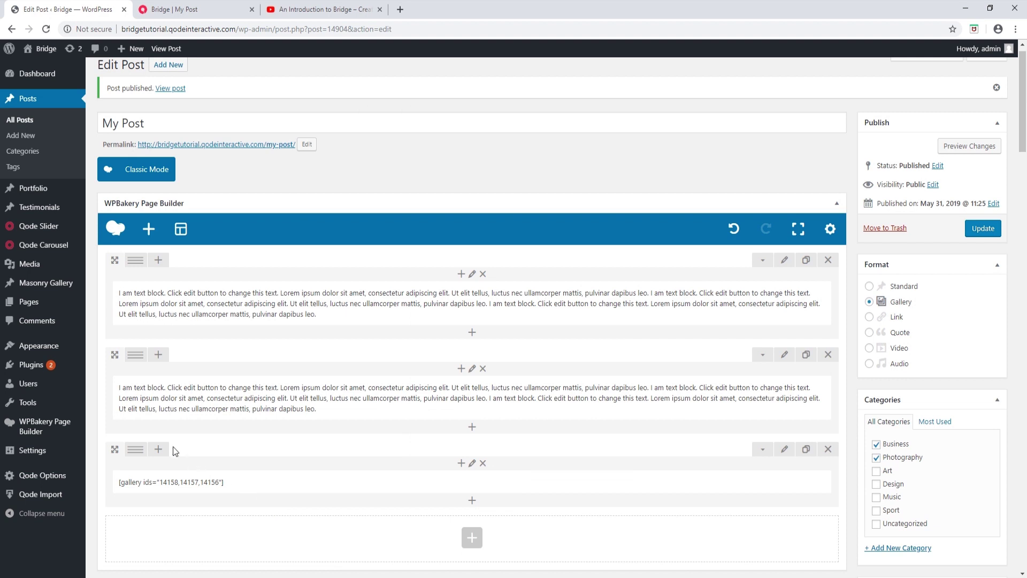
{"action": "left_click_drag", "start_coordinate": [116, 446], "coordinate": [118, 251]}
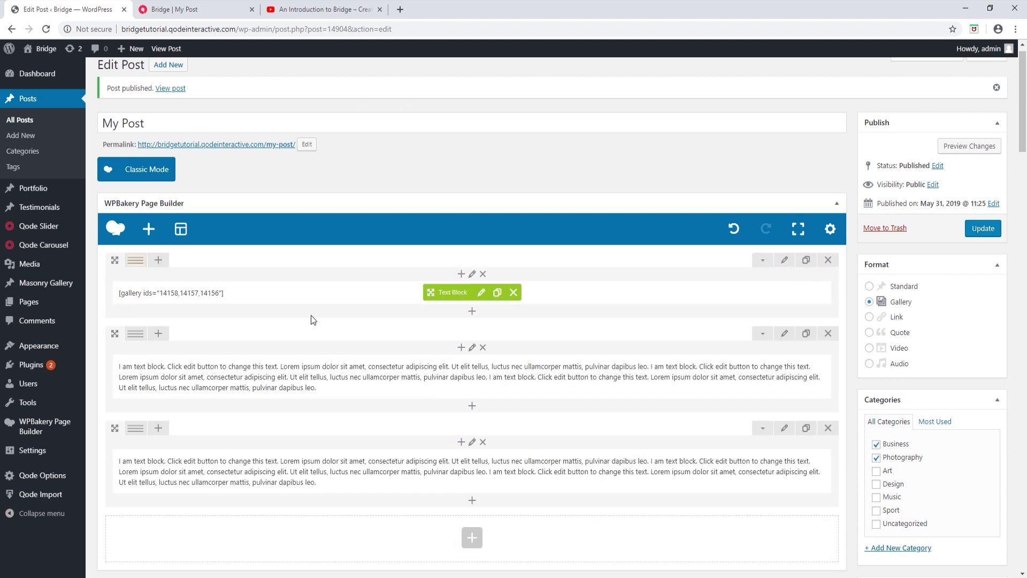
- Collapse the Qode Scroll Title Animations, Content Bottom, Sidebar and SEO sections, and keep the gallery type set to Slider
{"action": "scroll", "coordinate": [811, 345], "scroll_direction": "down", "scroll_amount": 1}
{"action": "scroll", "coordinate": [824, 348], "scroll_direction": "down", "scroll_amount": 12}
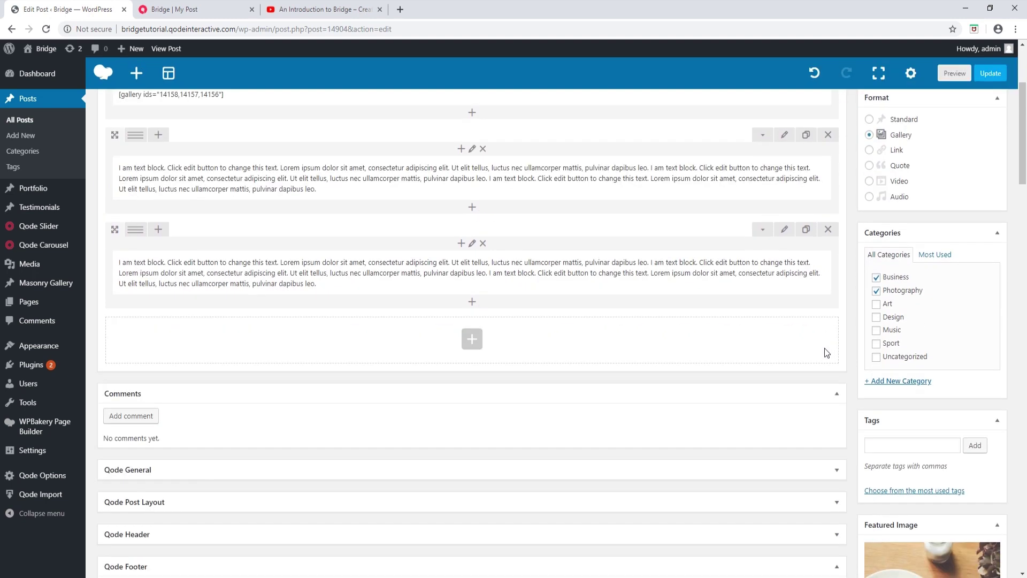
{"action": "scroll", "coordinate": [756, 366], "scroll_direction": "down", "scroll_amount": 10}
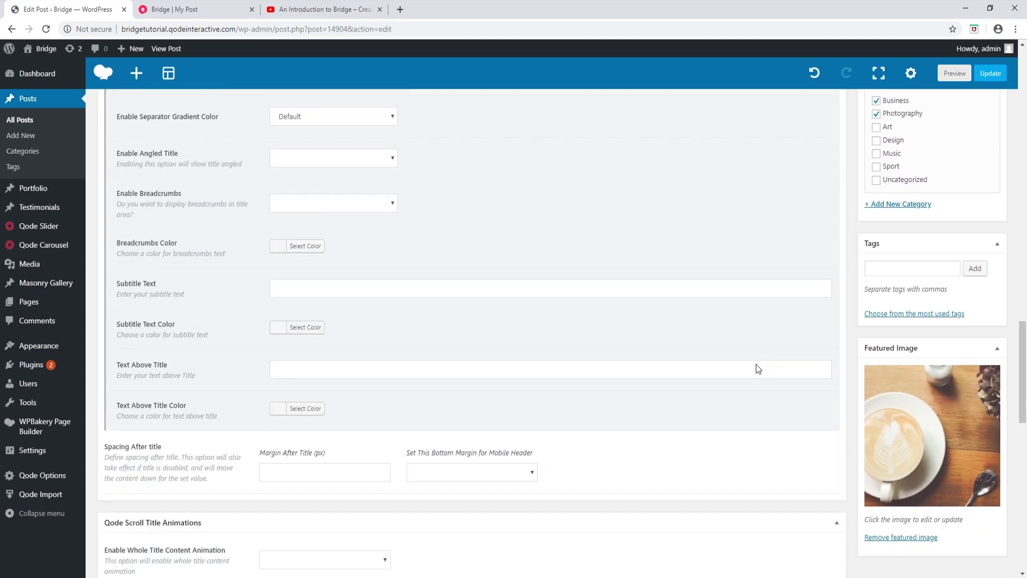
{"action": "left_click", "coordinate": [275, 334]}
{"action": "left_click", "coordinate": [233, 370]}
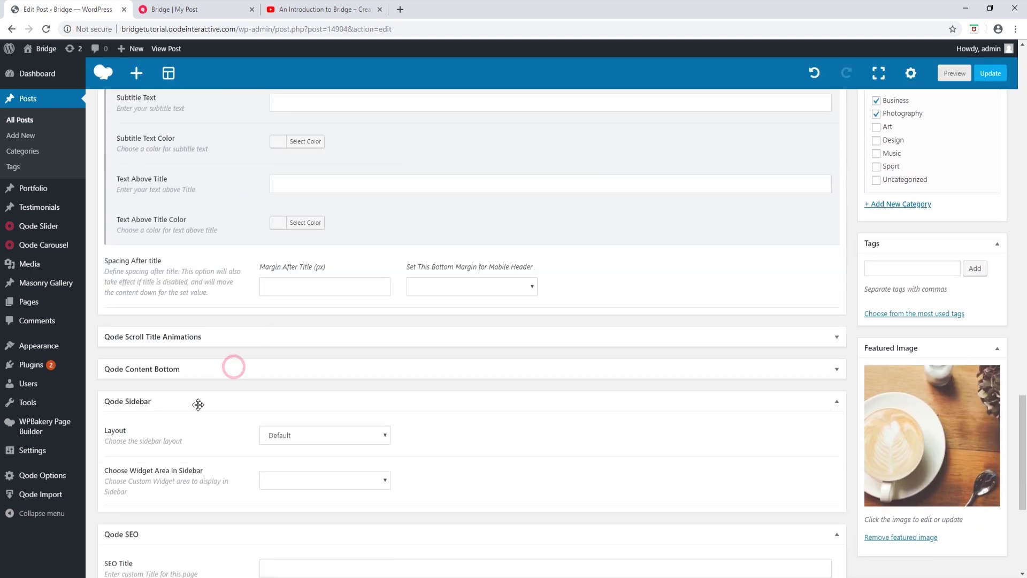
{"action": "left_click", "coordinate": [180, 402]}
{"action": "scroll", "coordinate": [181, 375], "scroll_direction": "down", "scroll_amount": 2}
{"action": "left_click", "coordinate": [184, 318]}
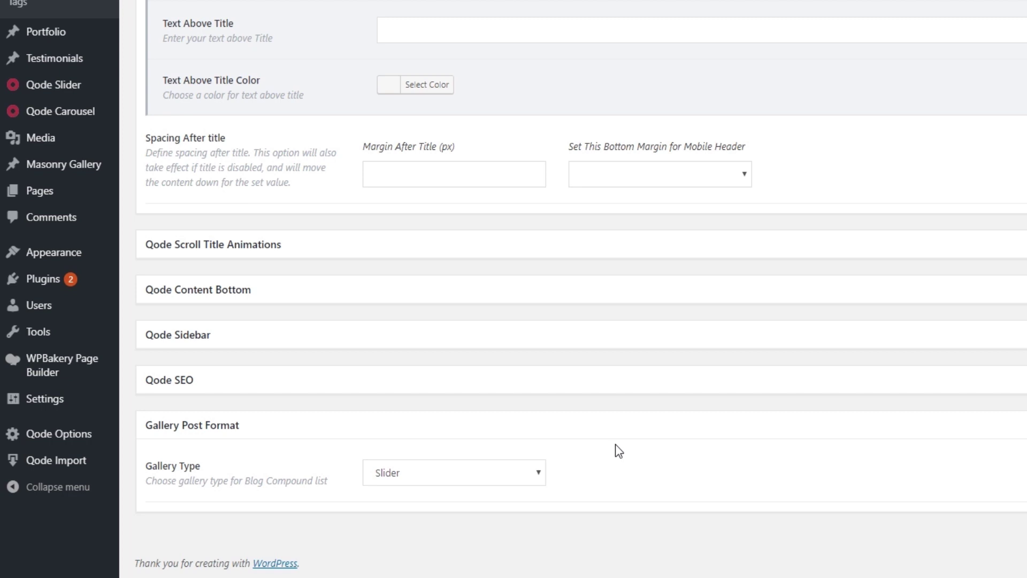
{"action": "left_click", "coordinate": [451, 474]}
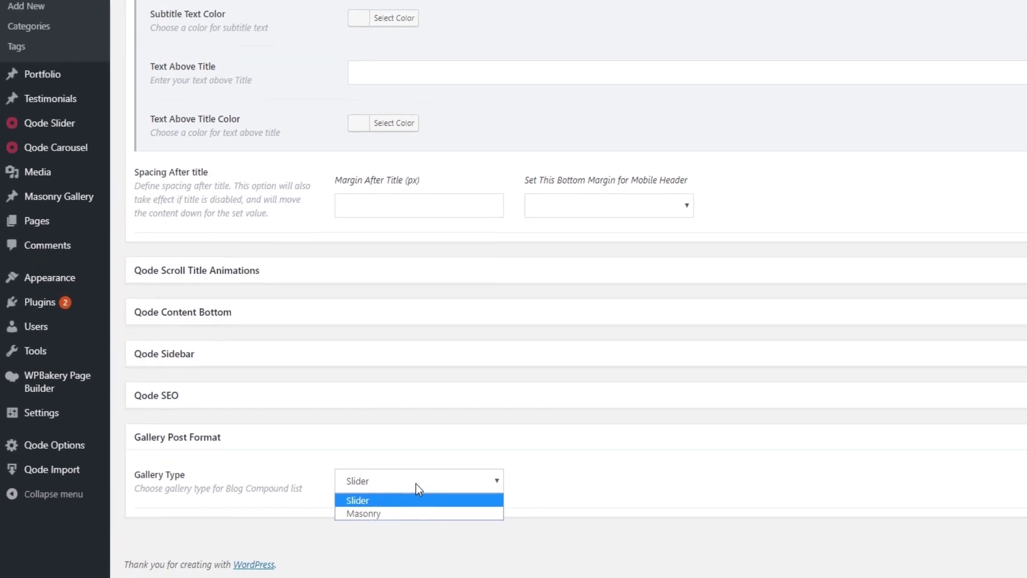
{"action": "left_click", "coordinate": [450, 473]}
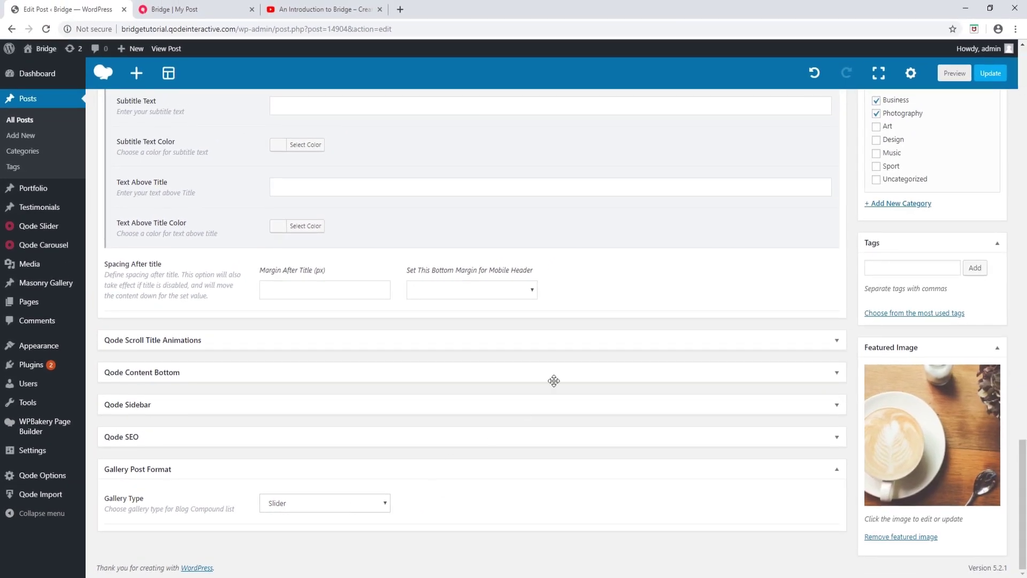
- Examine which post format boxes are listed in the editing page's screen options, leaving the settings as they are
{"action": "scroll", "coordinate": [721, 423], "scroll_direction": "up", "scroll_amount": 7}
{"action": "left_click_drag", "start_coordinate": [1022, 412], "coordinate": [1019, 63]}
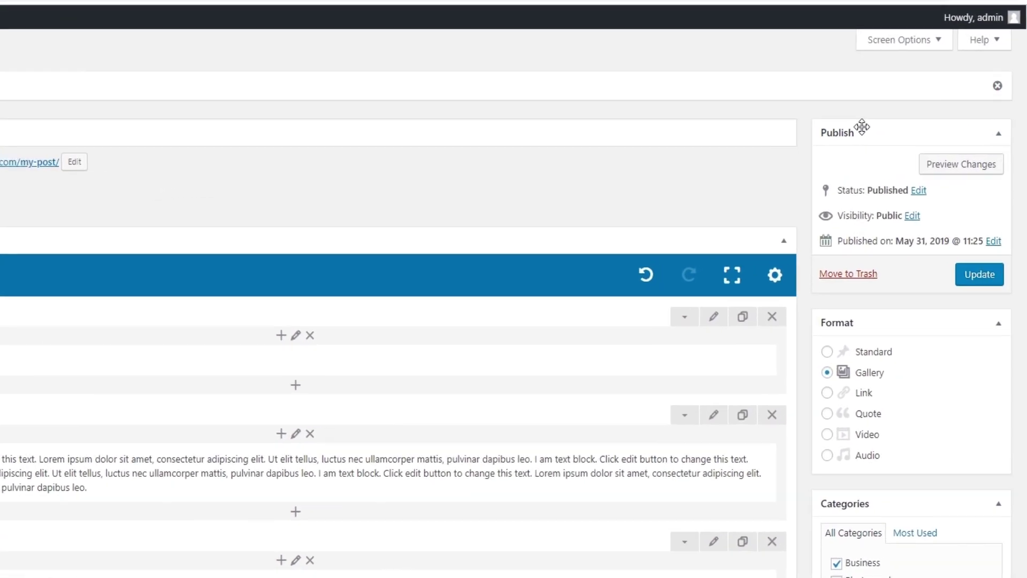
{"action": "left_click", "coordinate": [920, 40]}
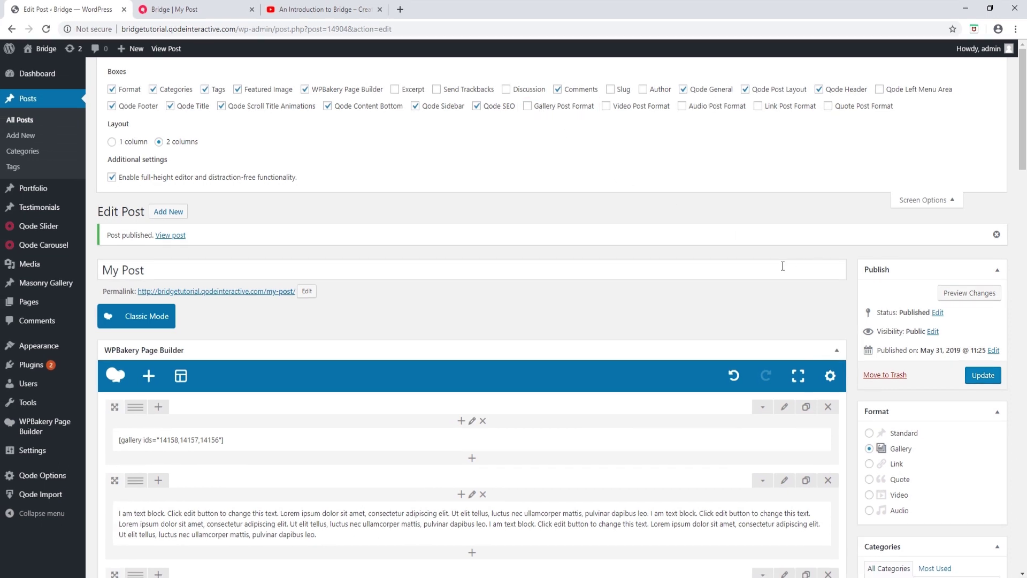
{"action": "left_click", "coordinate": [935, 200]}
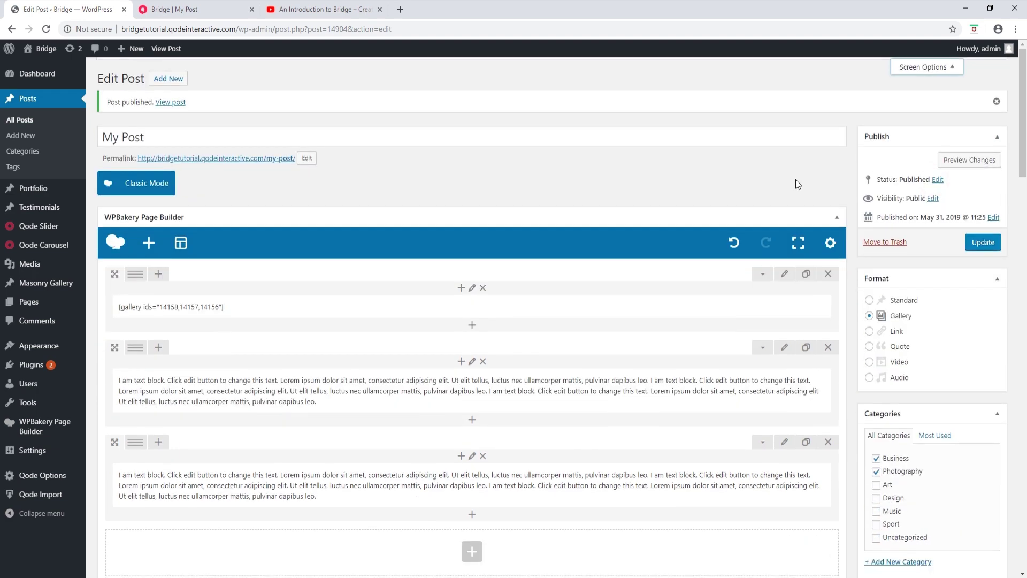
- Update the post and reload its published page in the other browser tab
{"action": "left_click", "coordinate": [988, 240]}
{"action": "left_click", "coordinate": [190, 5]}
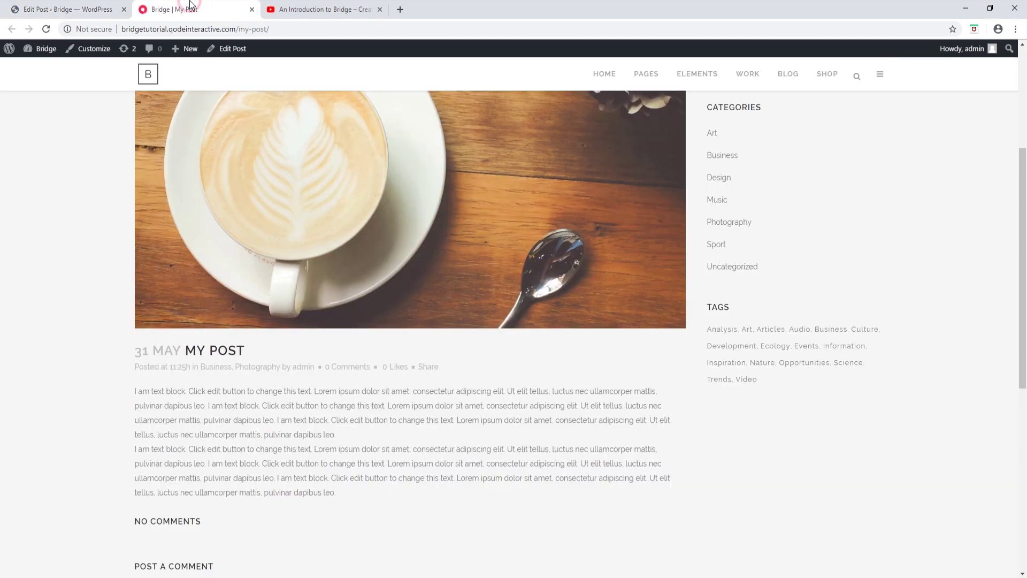
{"action": "scroll", "coordinate": [236, 200], "scroll_direction": "up", "scroll_amount": 5}
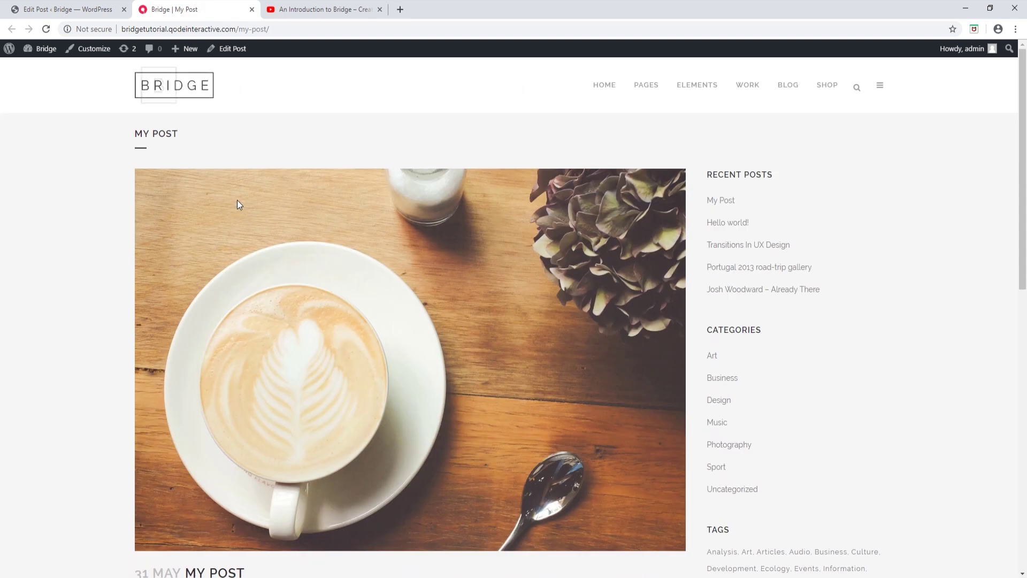
{"action": "left_click", "coordinate": [45, 28]}
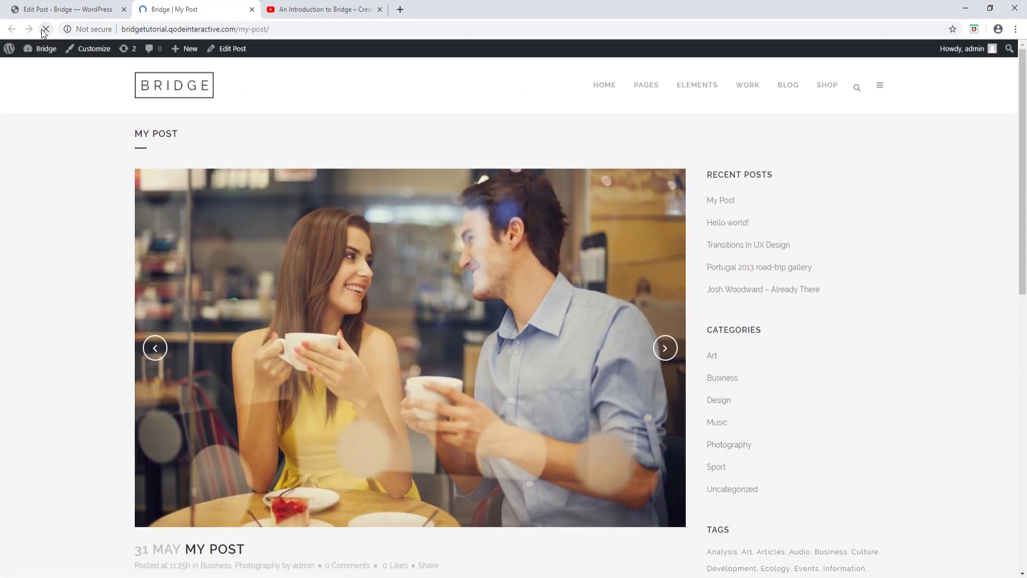
- Browse through the images of the gallery slider on the published post
{"action": "scroll", "coordinate": [39, 163], "scroll_direction": "down", "scroll_amount": 1}
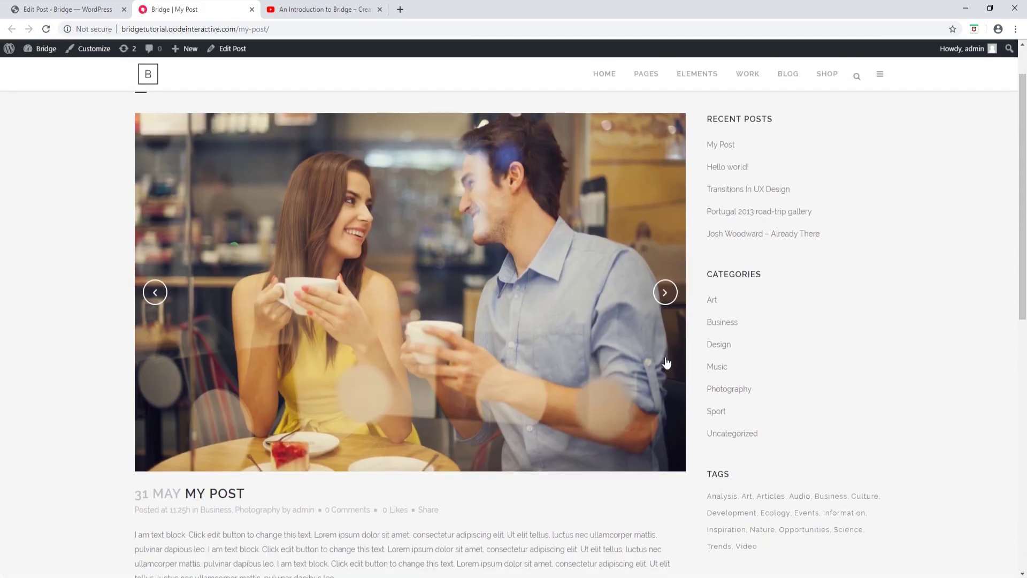
{"action": "left_click", "coordinate": [665, 298]}
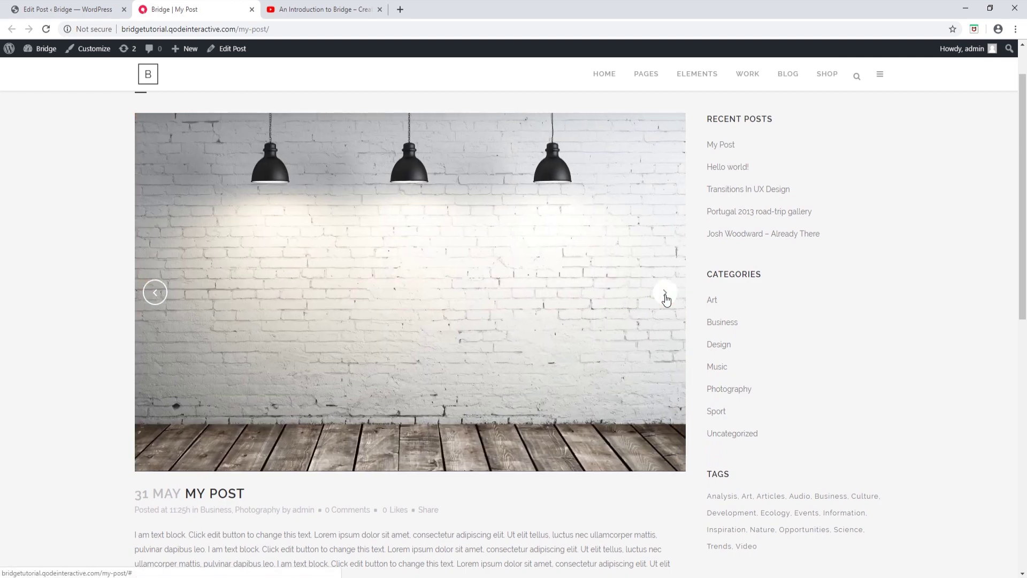
{"action": "left_click", "coordinate": [665, 298]}
{"action": "left_click", "coordinate": [666, 298]}
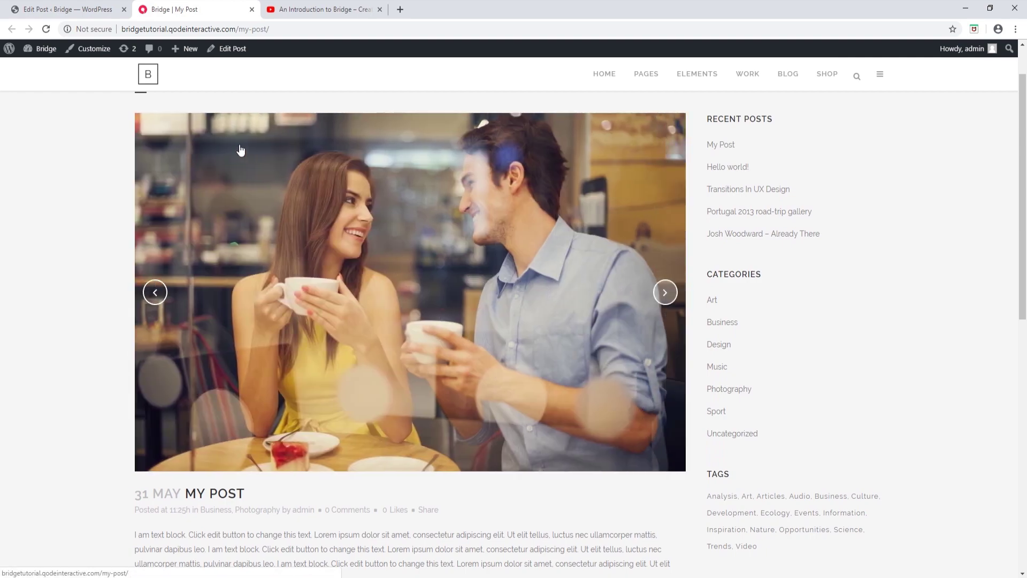
- Return to the post's editing page, set the post format to Link and delete the gallery row
{"action": "left_click", "coordinate": [82, 5]}
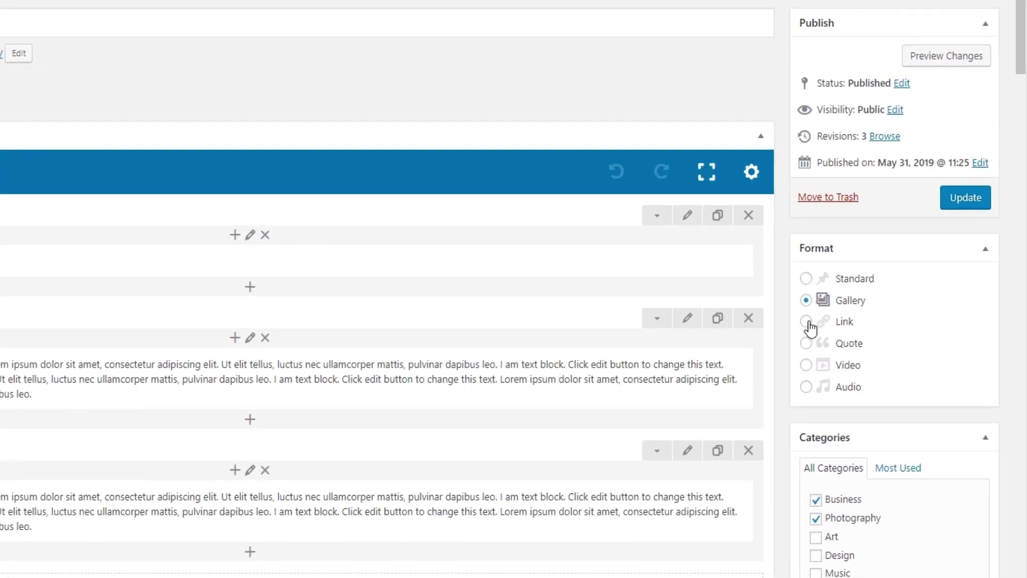
{"action": "left_click", "coordinate": [829, 331]}
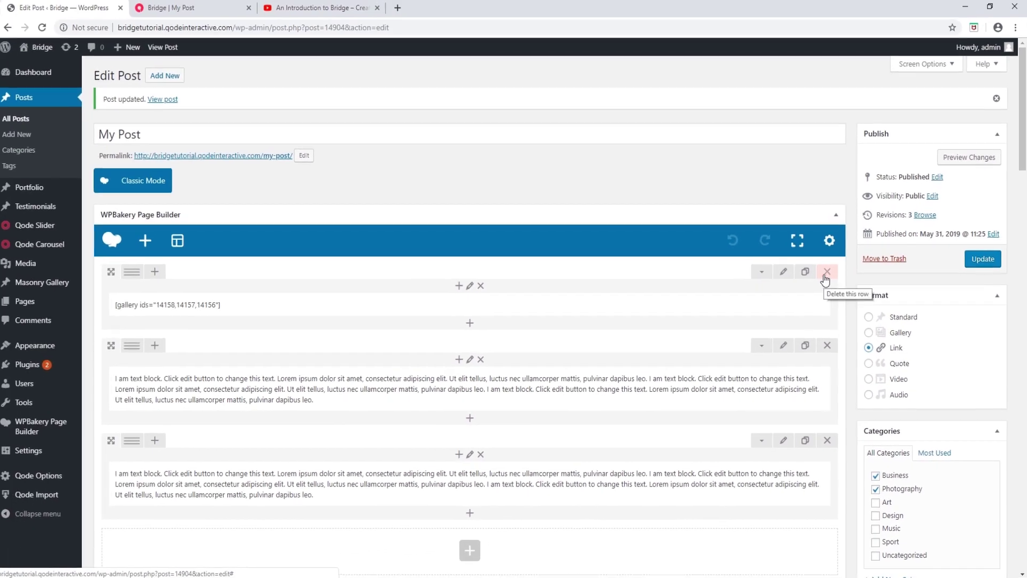
{"action": "left_click", "coordinate": [748, 216]}
{"action": "scroll", "coordinate": [515, 262], "scroll_direction": "down", "scroll_amount": 9}
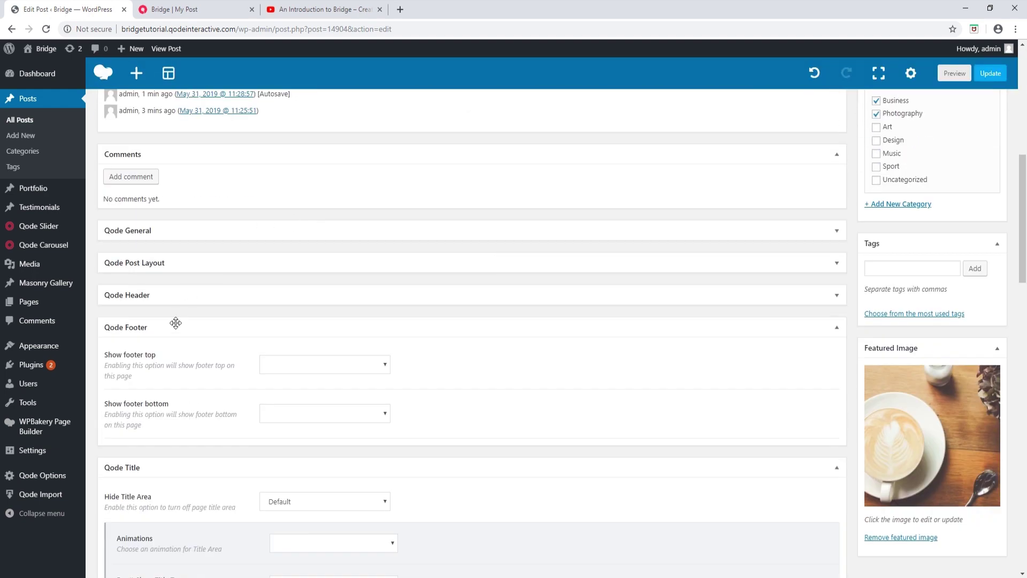
{"action": "left_click", "coordinate": [160, 366]}
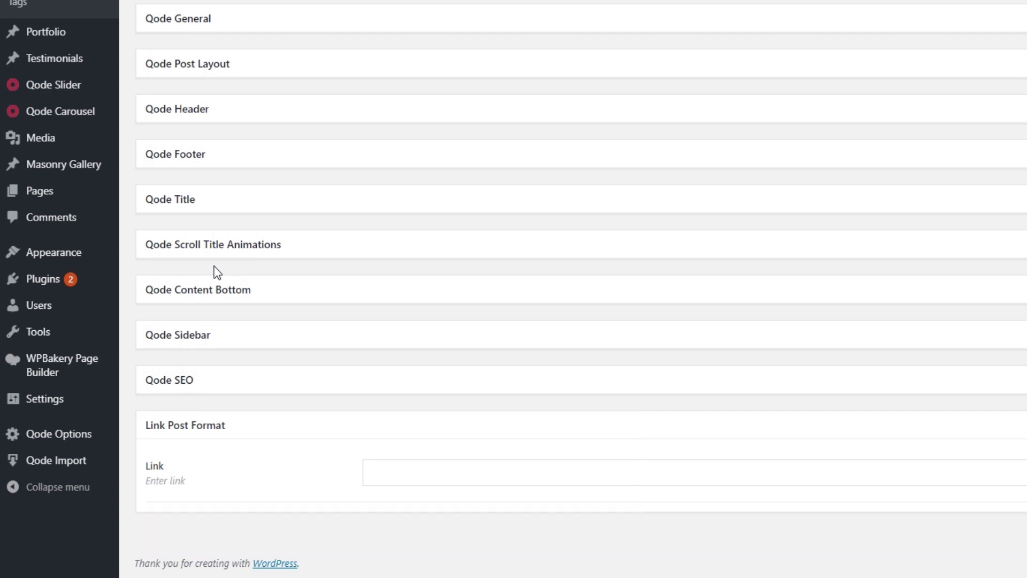
{"action": "left_click", "coordinate": [413, 474]}
{"action": "type", "text": "www.google.com"}
- Update the post, reload its published page, and test the link on its title before returning to the post
{"action": "scroll", "coordinate": [385, 482], "scroll_direction": "up", "scroll_amount": 10}
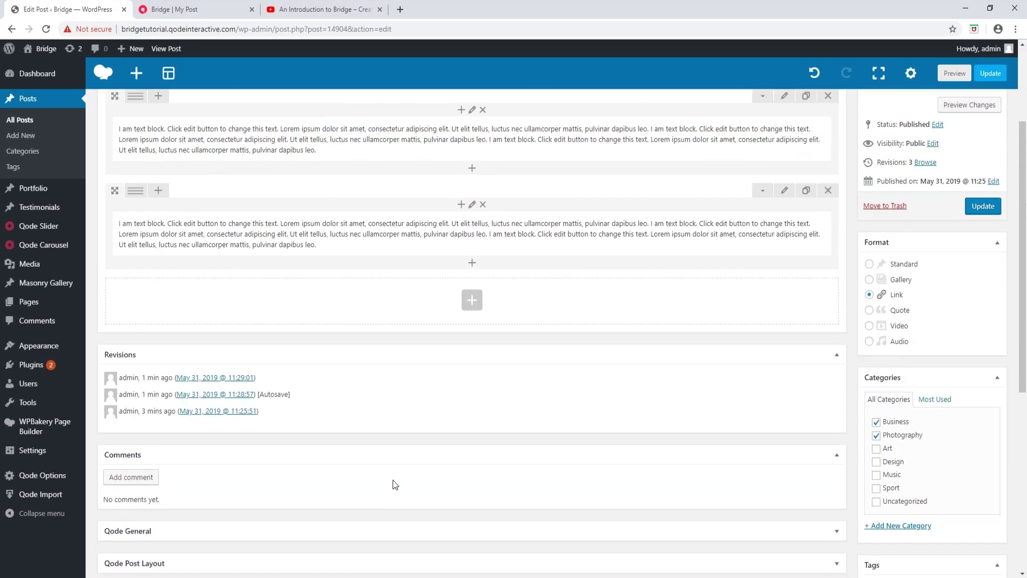
{"action": "left_click", "coordinate": [983, 259]}
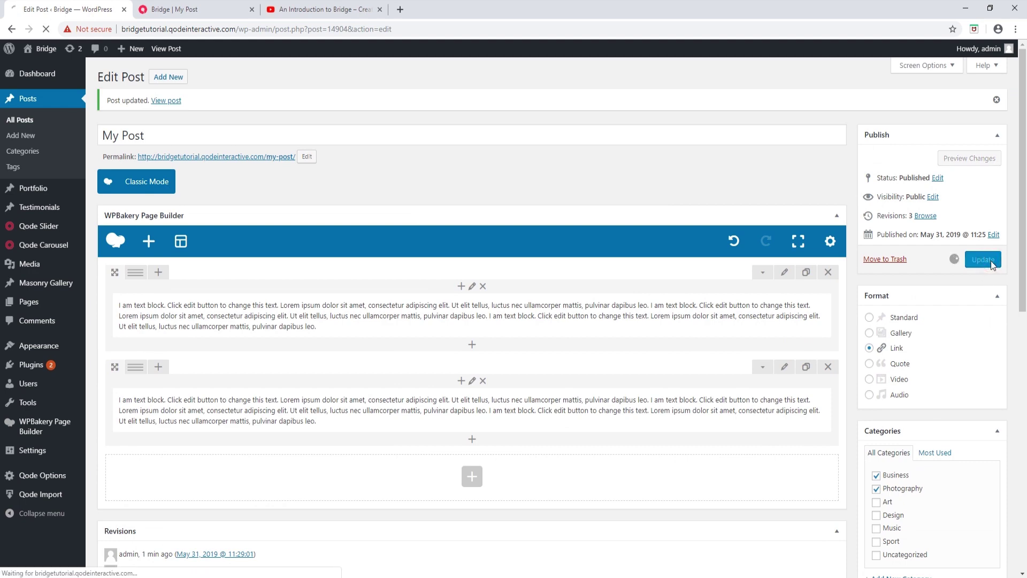
{"action": "left_click", "coordinate": [250, 6]}
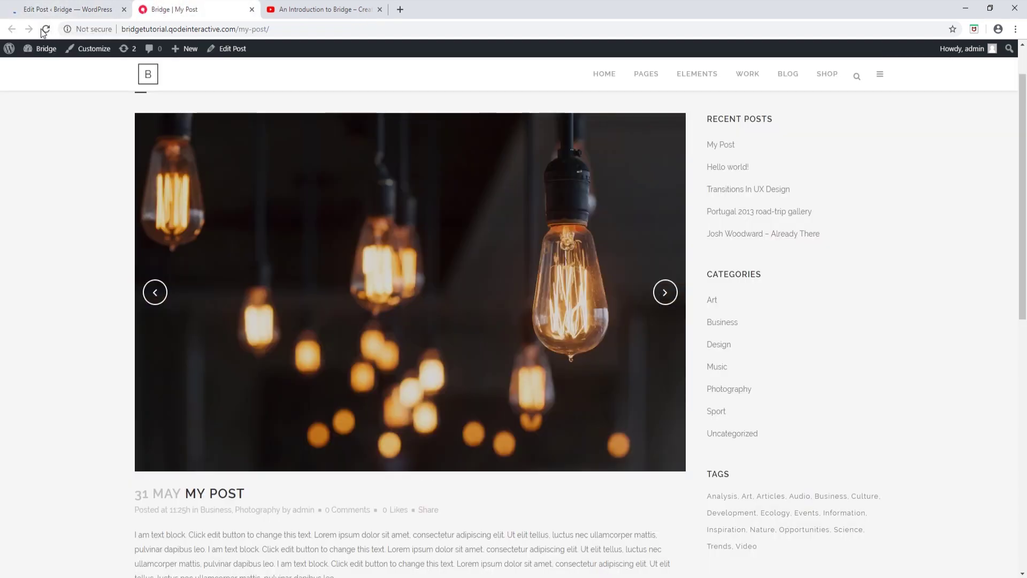
{"action": "left_click", "coordinate": [47, 29]}
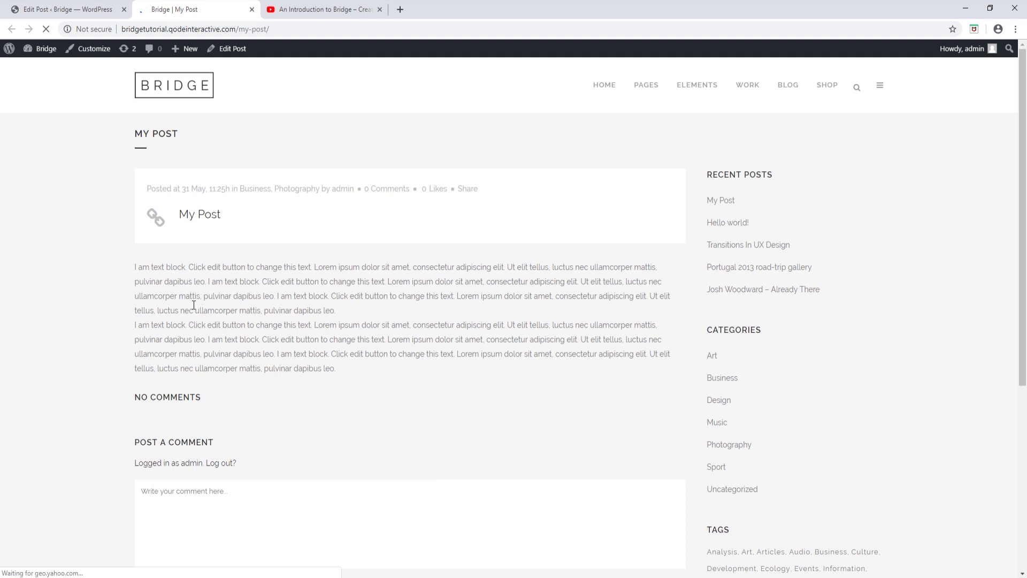
{"action": "left_click", "coordinate": [214, 216]}
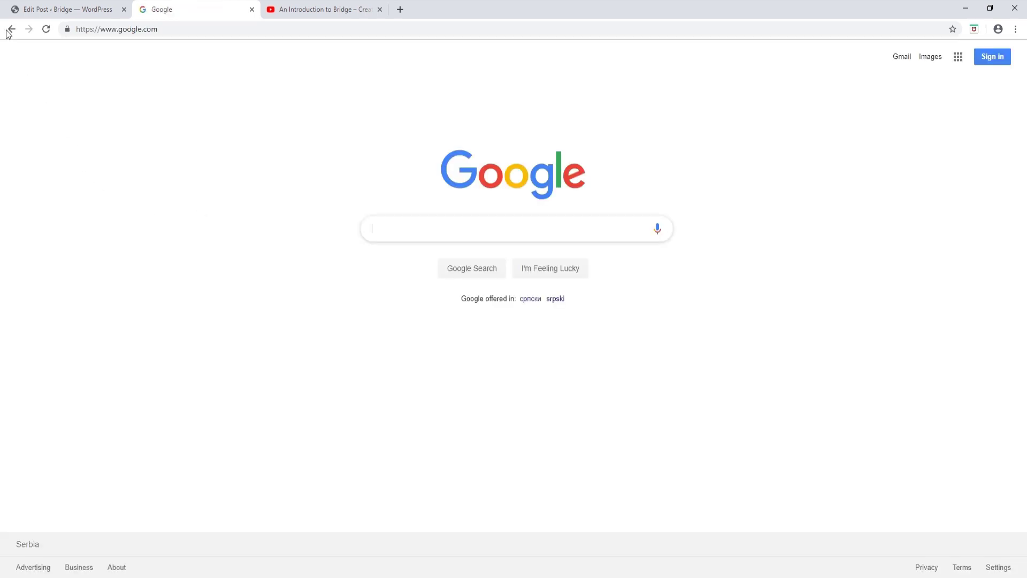
{"action": "left_click", "coordinate": [11, 29]}
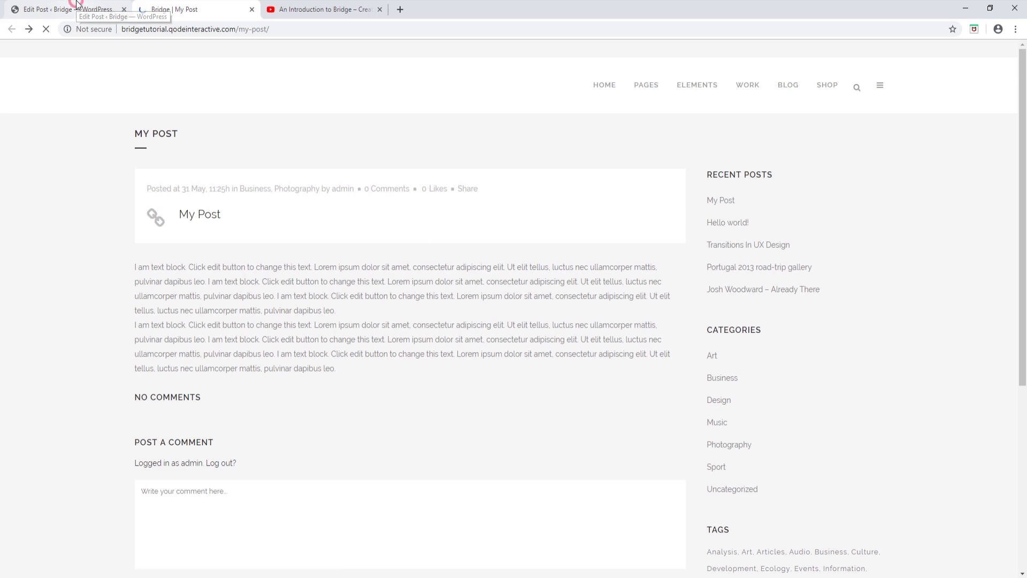
- Return to the post's editing page, set the post format to Quote and bring up the Quote Post Format settings
{"action": "left_click", "coordinate": [76, 5]}
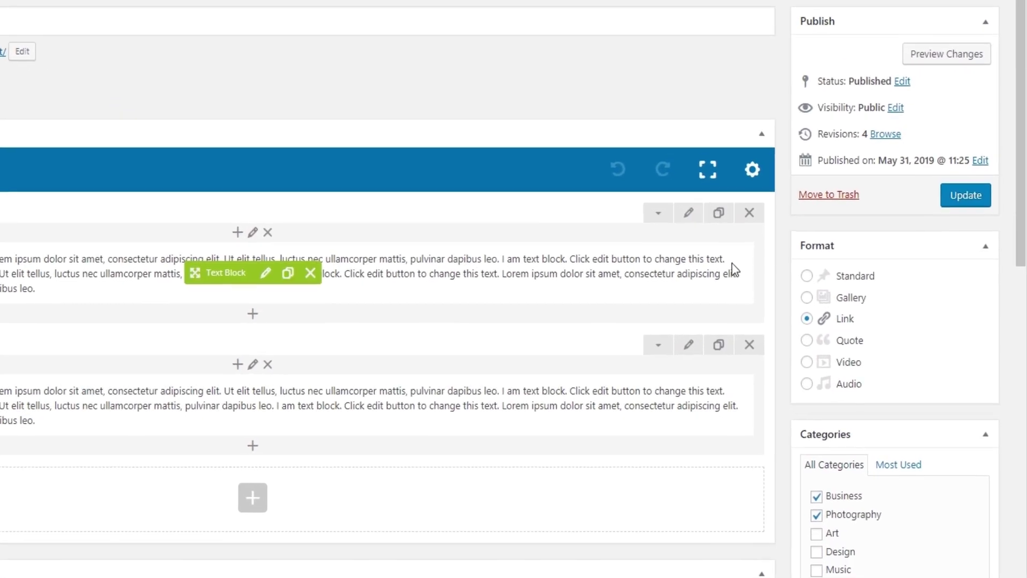
{"action": "left_click", "coordinate": [806, 340]}
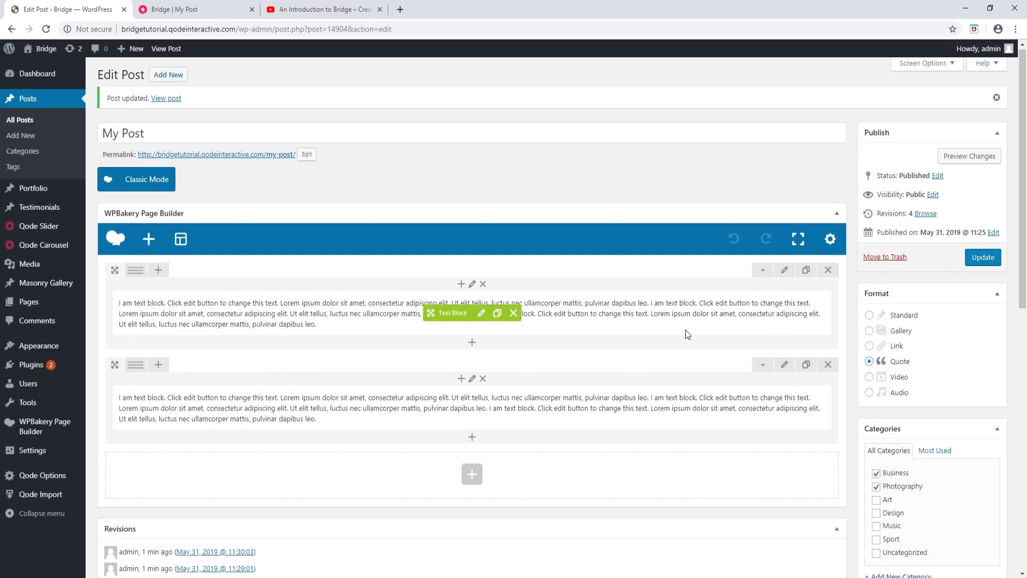
{"action": "scroll", "coordinate": [686, 330], "scroll_direction": "down", "scroll_amount": 10}
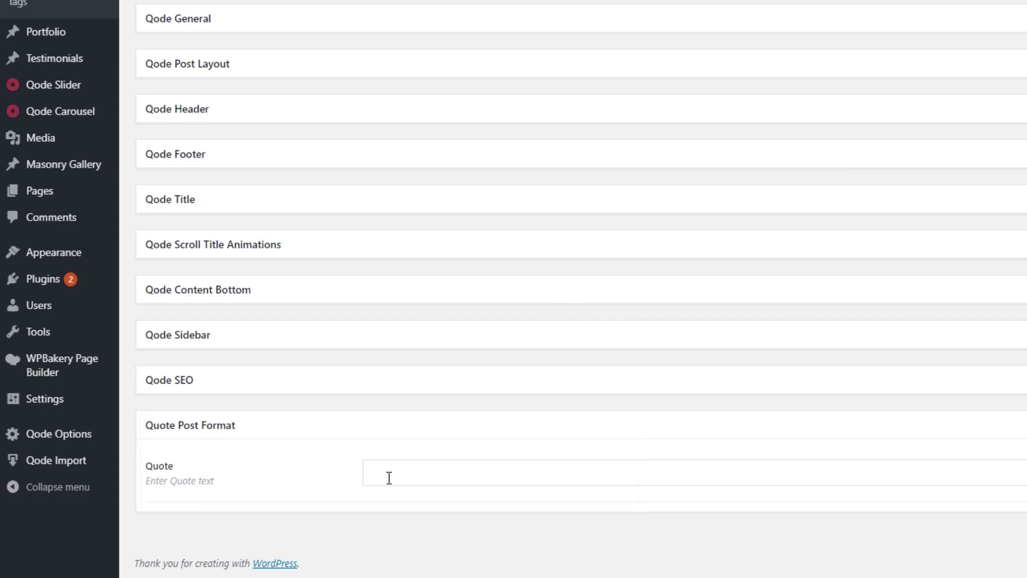
- Enter the "I am text block" sample text as the quote, update the post and reload its published page
{"action": "left_click", "coordinate": [504, 485]}
{"action": "type", "text": "ext block. Click edit button to change this text. Lorem ipsum dolor sit amet, consectetur adipiscing elit. Ut elit tellus, luctus nec ullamcorper mattis, pulvinar dapibus leo. I am text block"}
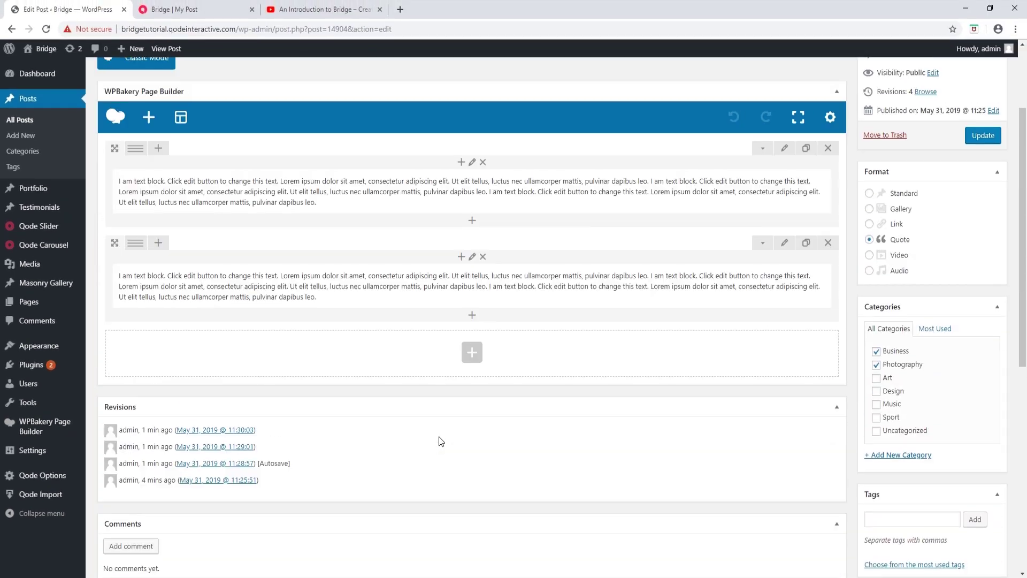
{"action": "scroll", "coordinate": [441, 441], "scroll_direction": "up", "scroll_amount": 4}
{"action": "left_click", "coordinate": [984, 264]}
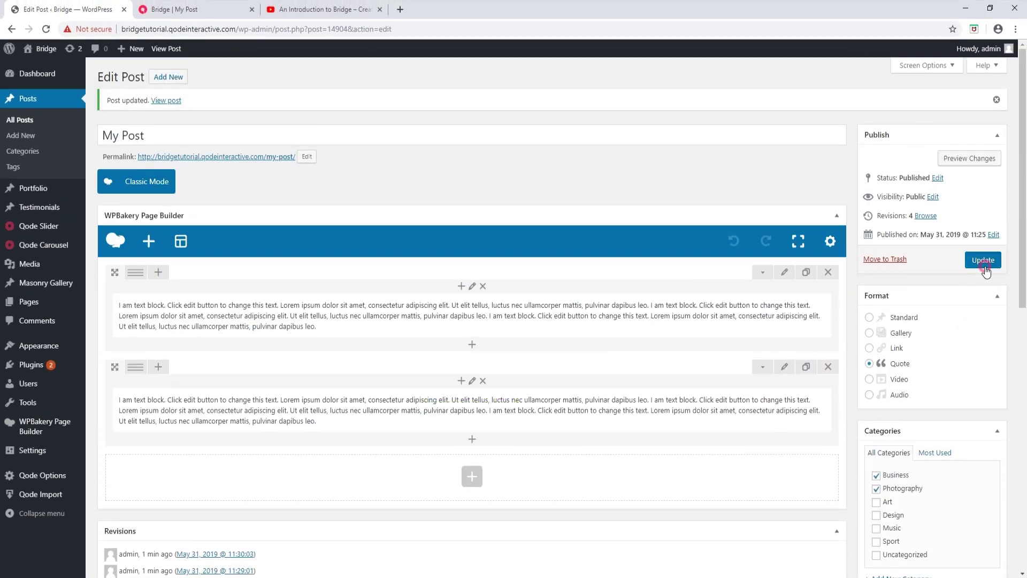
{"action": "left_click", "coordinate": [206, 5]}
{"action": "left_click", "coordinate": [46, 29]}
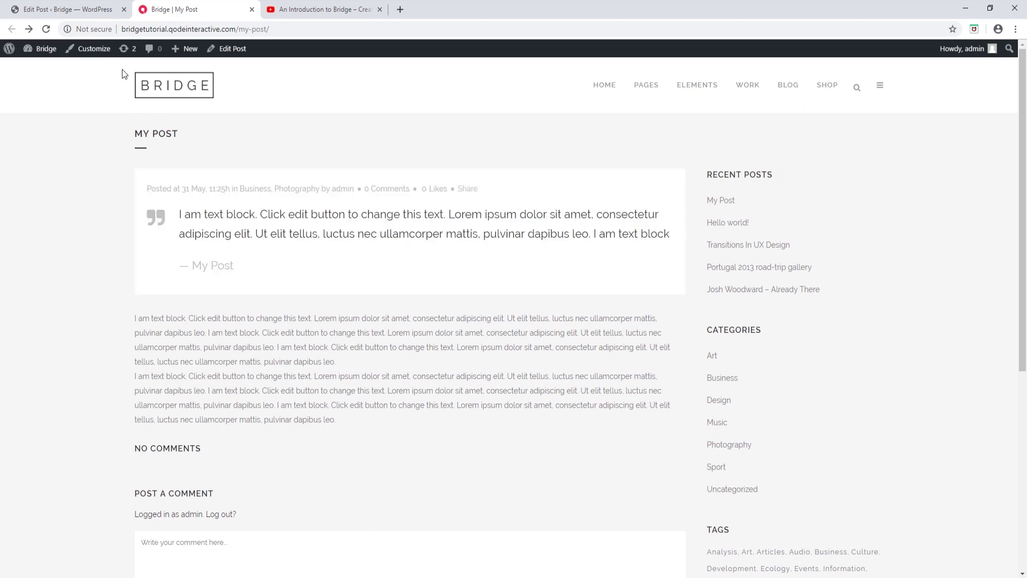
- Return to the post's editing page, highlight the post title and collapse the WPBakery Page Builder section
{"action": "left_click", "coordinate": [94, 10]}
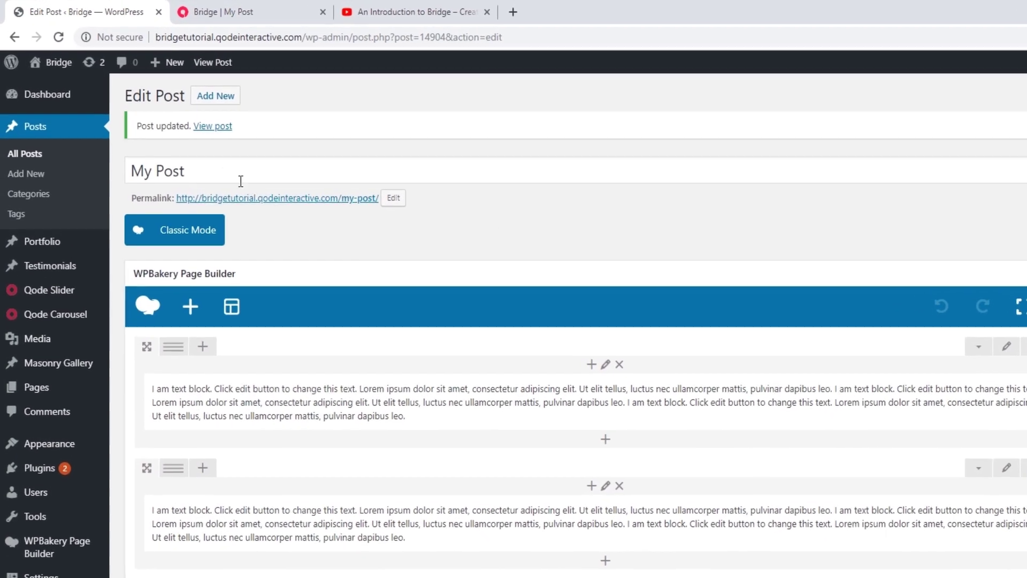
{"action": "left_click", "coordinate": [173, 135]}
{"action": "left_click_drag", "start_coordinate": [220, 173], "coordinate": [129, 169]}
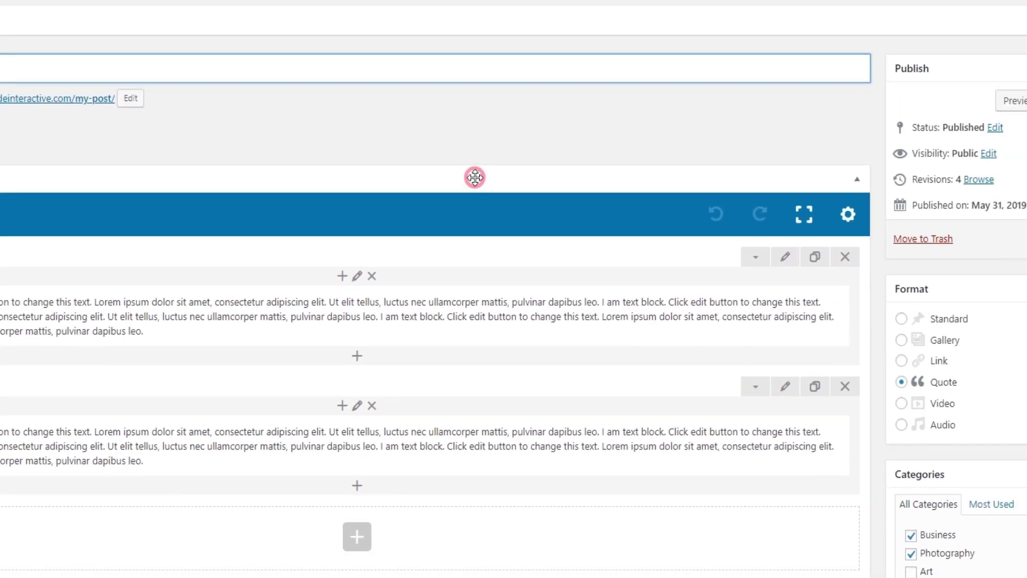
{"action": "left_click", "coordinate": [738, 278]}
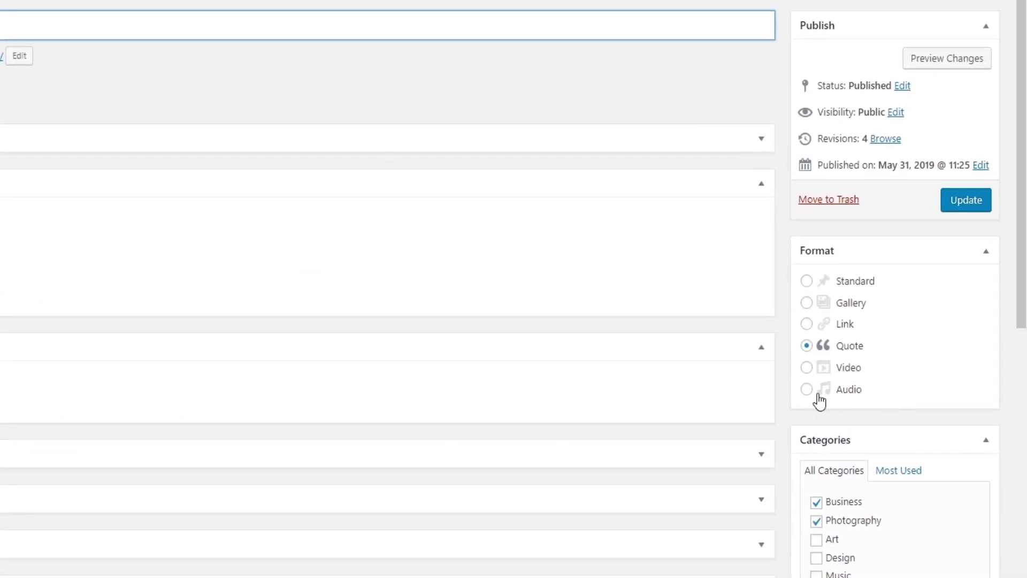
- Set the post format to Video and choose Youtube as the video type in the Video Post Format settings
{"action": "left_click", "coordinate": [815, 371]}
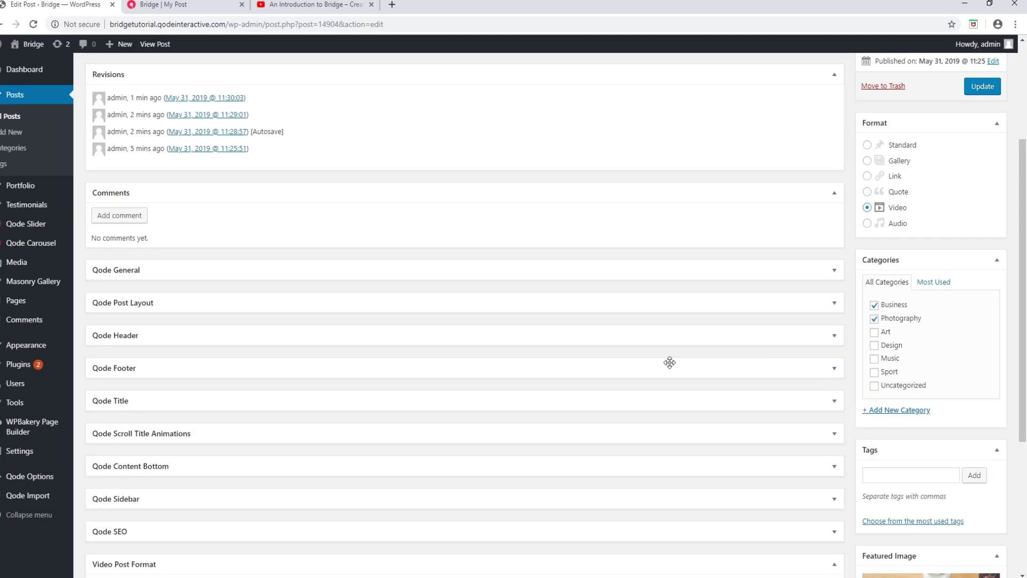
{"action": "scroll", "coordinate": [669, 362], "scroll_direction": "down", "scroll_amount": 3}
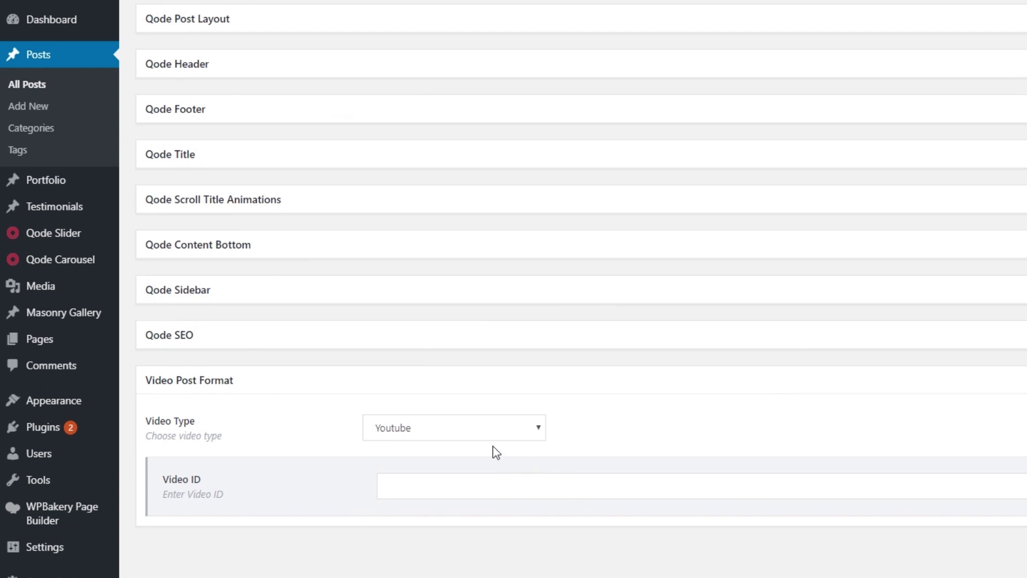
{"action": "left_click", "coordinate": [452, 428]}
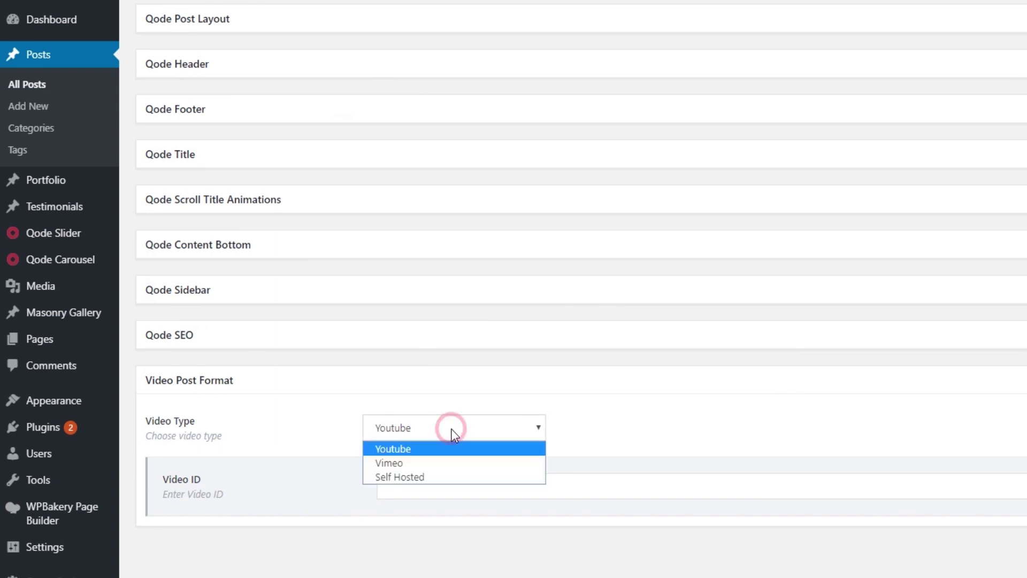
{"action": "left_click", "coordinate": [427, 449]}
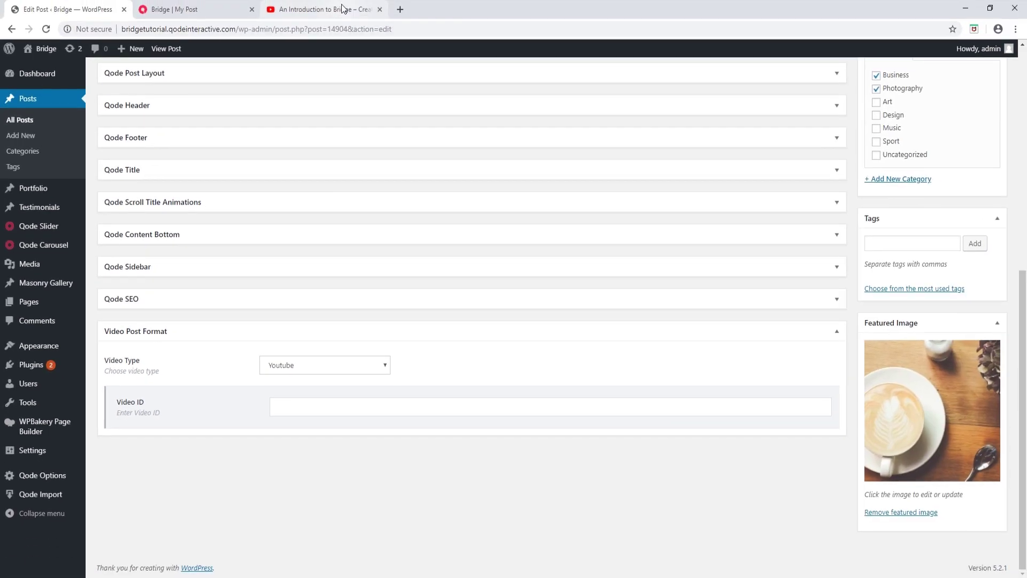
- Copy the video ID b74j7Kt8Uas from the YouTube video's address and enter it as the post's Video ID
{"action": "left_click", "coordinate": [342, 9]}
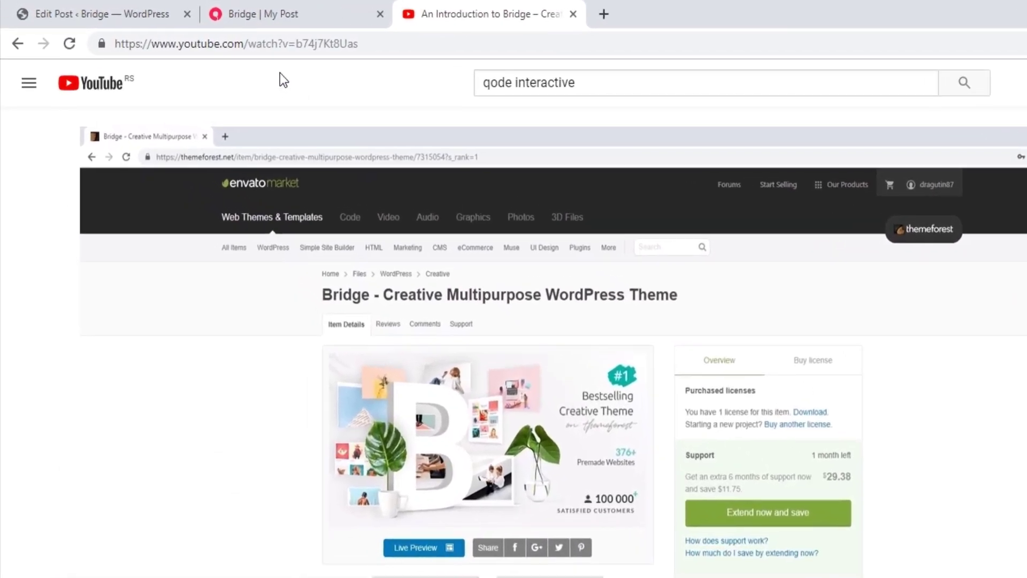
{"action": "left_click_drag", "start_coordinate": [248, 43], "coordinate": [298, 39]}
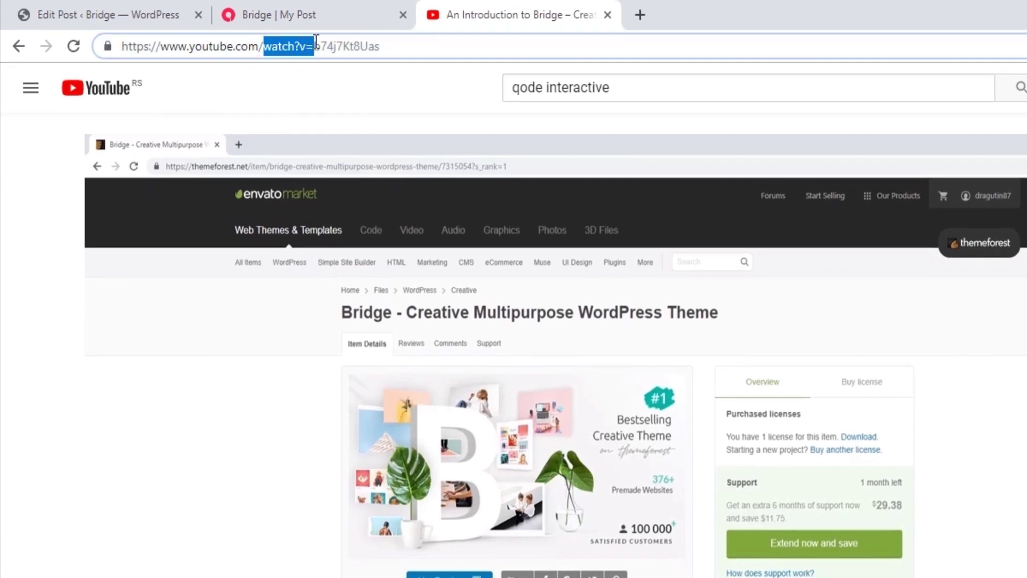
{"action": "left_click", "coordinate": [317, 46]}
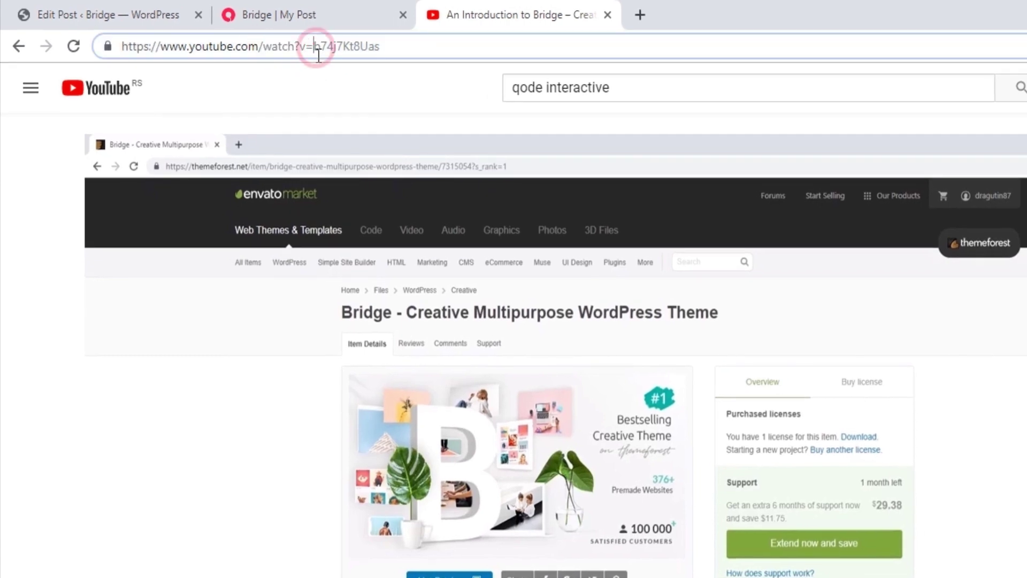
{"action": "left_click_drag", "start_coordinate": [315, 46], "coordinate": [383, 46]}
{"action": "key", "text": "ctrl+c"}
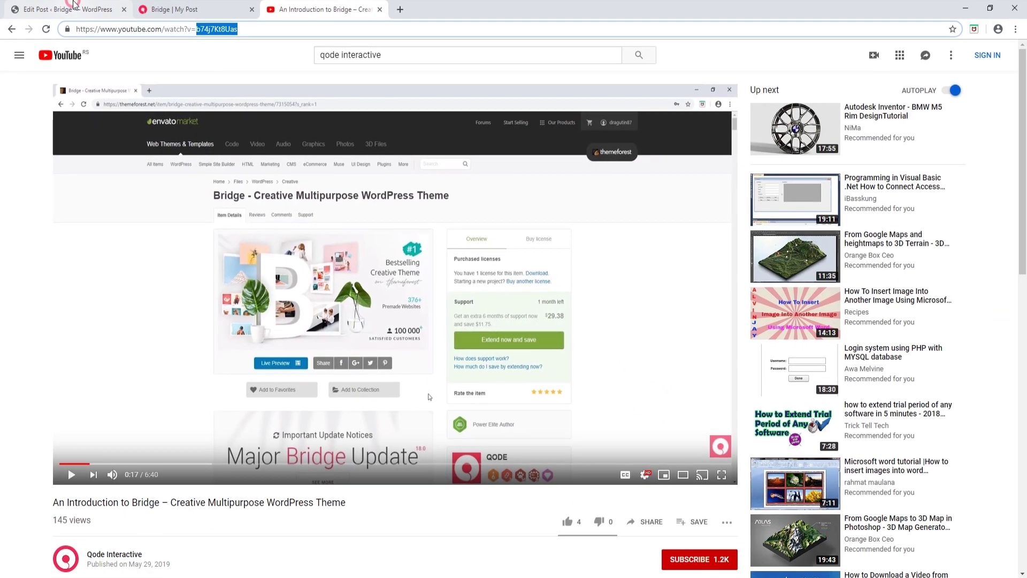
{"action": "left_click", "coordinate": [80, 14]}
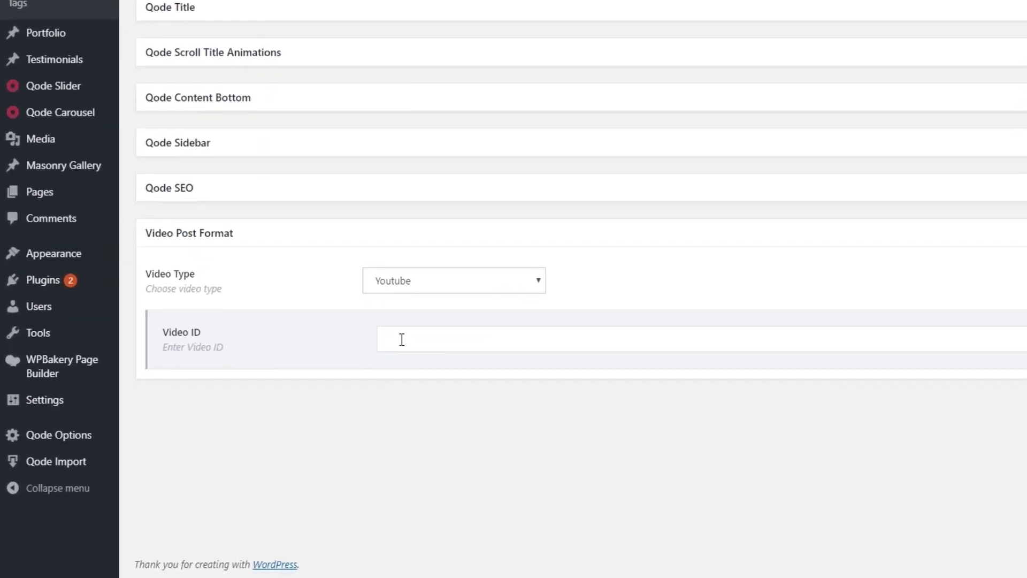
{"action": "left_click", "coordinate": [293, 403]}
{"action": "key", "text": "ctrl+v"}
- Change the video type to Self Hosted and view its image, WEBM, MP4 and OGV settings
{"action": "left_click", "coordinate": [431, 284]}
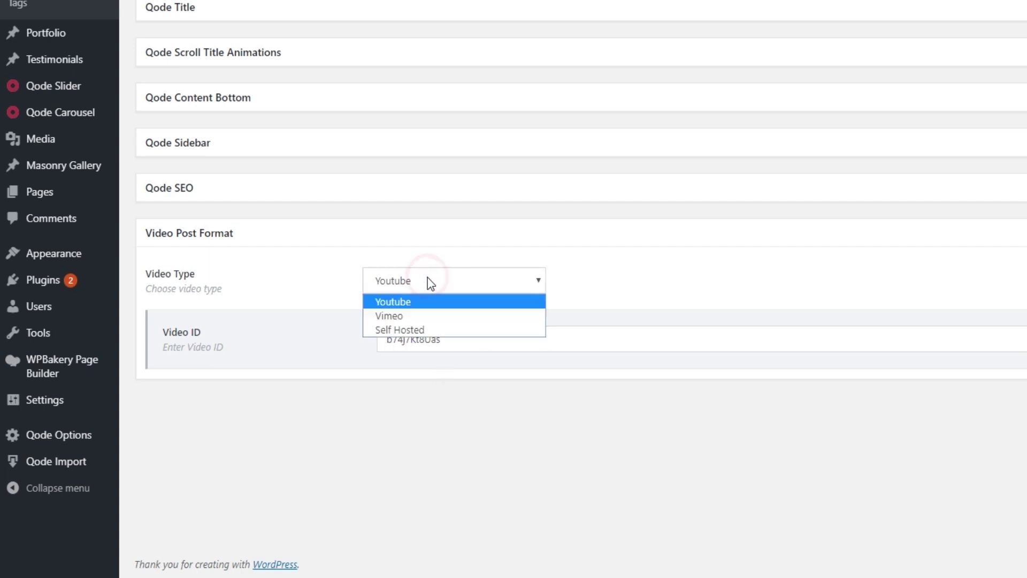
{"action": "left_click", "coordinate": [403, 330]}
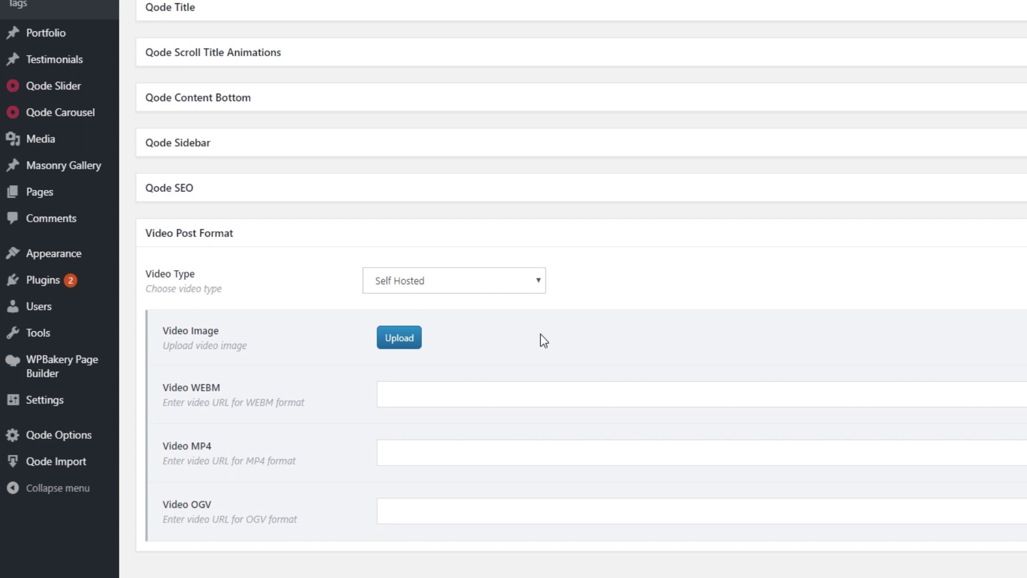
{"action": "scroll", "coordinate": [586, 324], "scroll_direction": "down", "scroll_amount": 1}
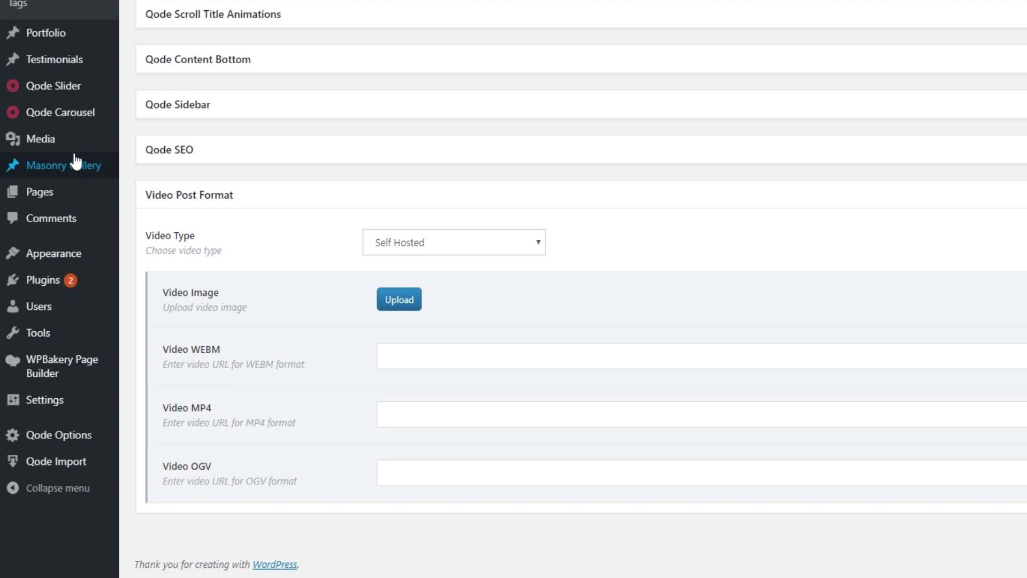
- Open the Media Library in a new tab beside the post's editing tab and filter it to Video items
{"action": "mouse_move", "coordinate": [105, 144]}
{"action": "middle_click", "coordinate": [140, 142]}
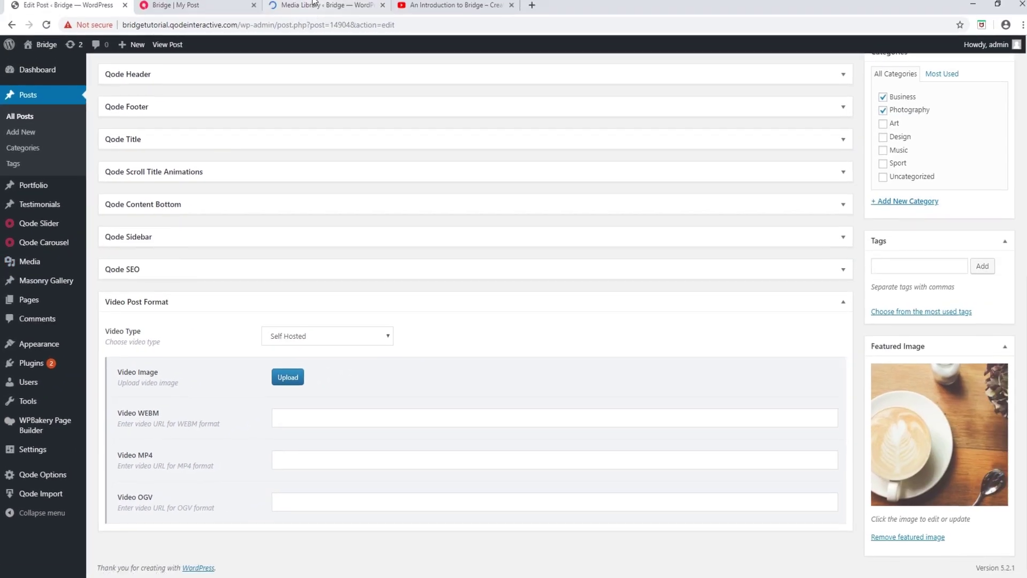
{"action": "left_click", "coordinate": [315, 5]}
{"action": "left_click_drag", "start_coordinate": [305, 5], "coordinate": [183, 5]}
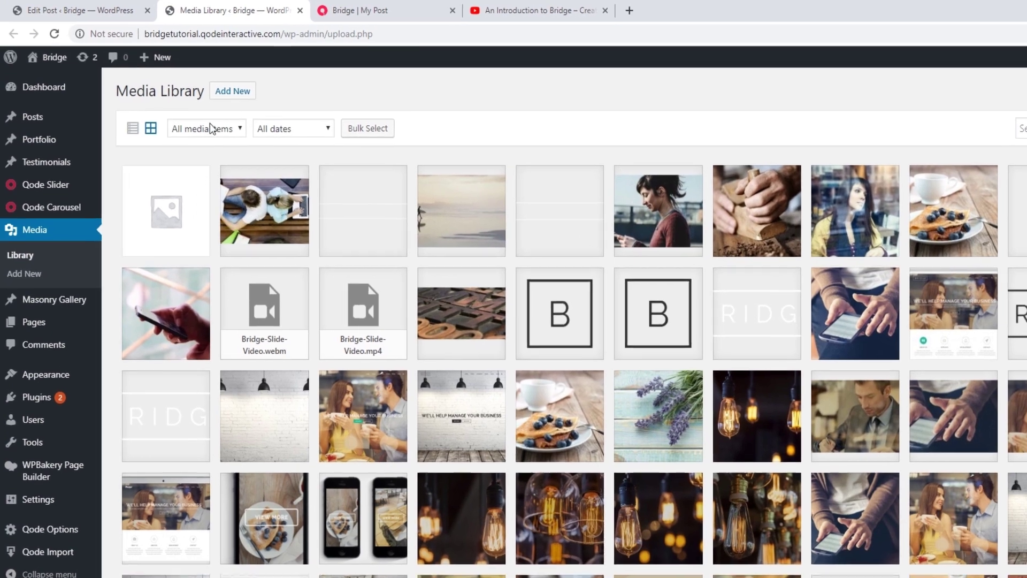
{"action": "left_click", "coordinate": [192, 120]}
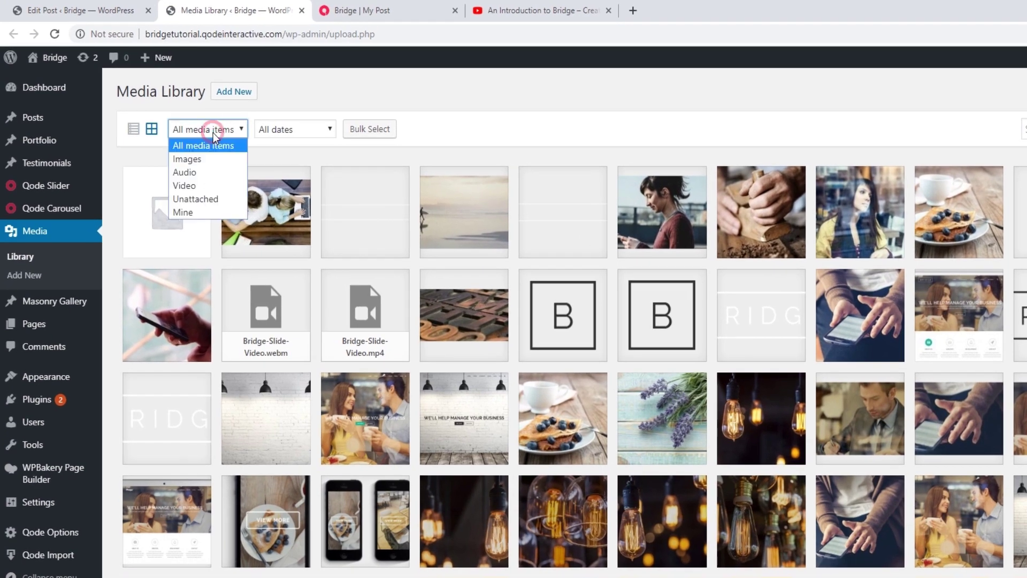
{"action": "left_click", "coordinate": [203, 187]}
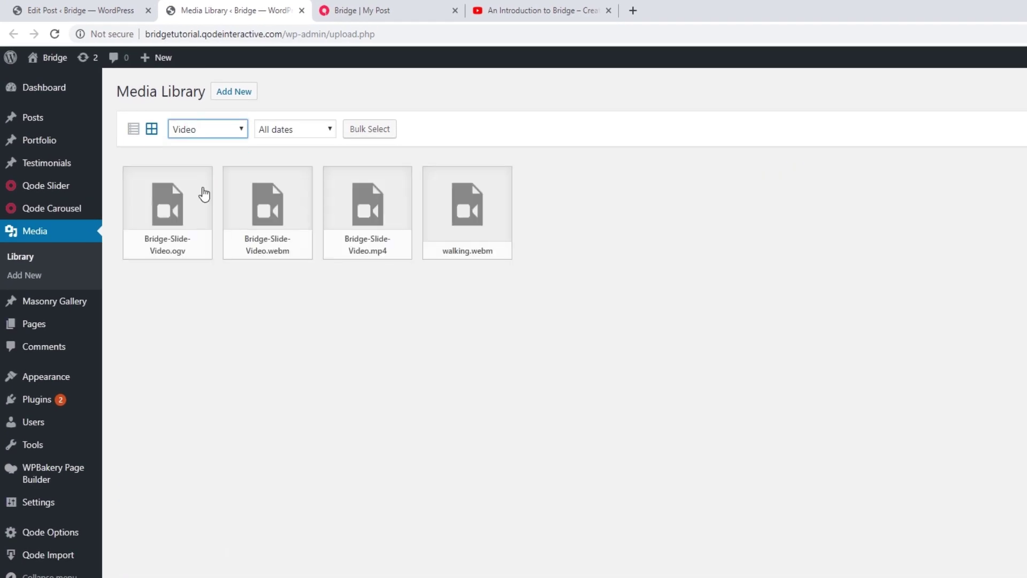
- Copy the link of Bridge-Slide-Video.mp4 from its attachment details and enter it as the post's Video MP4 URL
{"action": "left_click", "coordinate": [364, 211]}
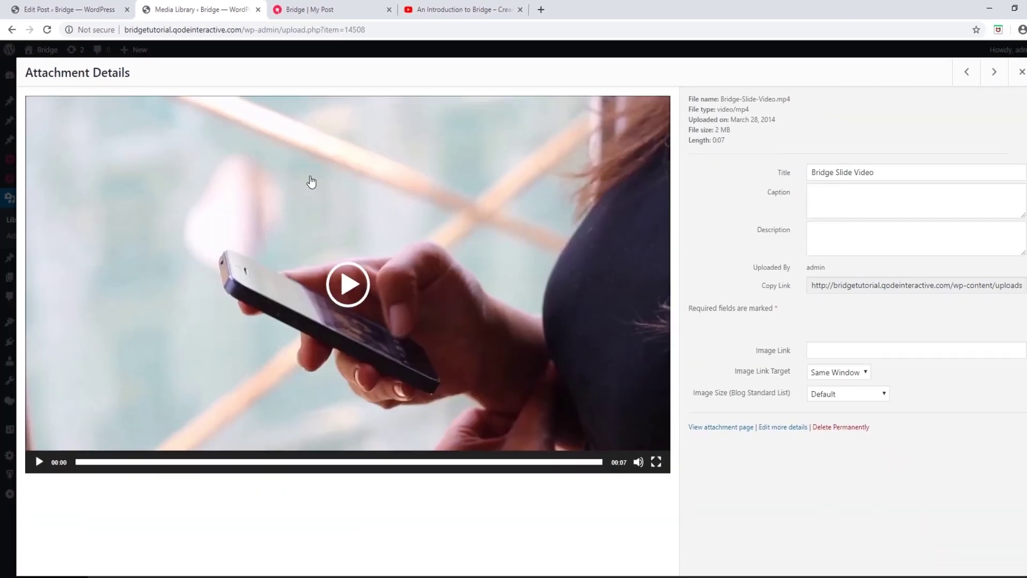
{"action": "double_click", "coordinate": [885, 280]}
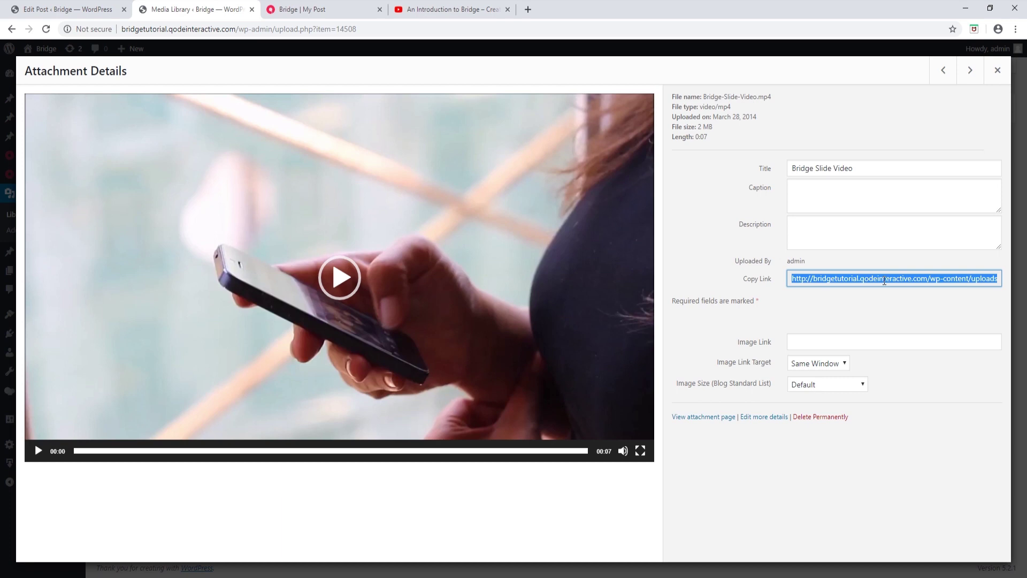
{"action": "left_click", "coordinate": [75, 8]}
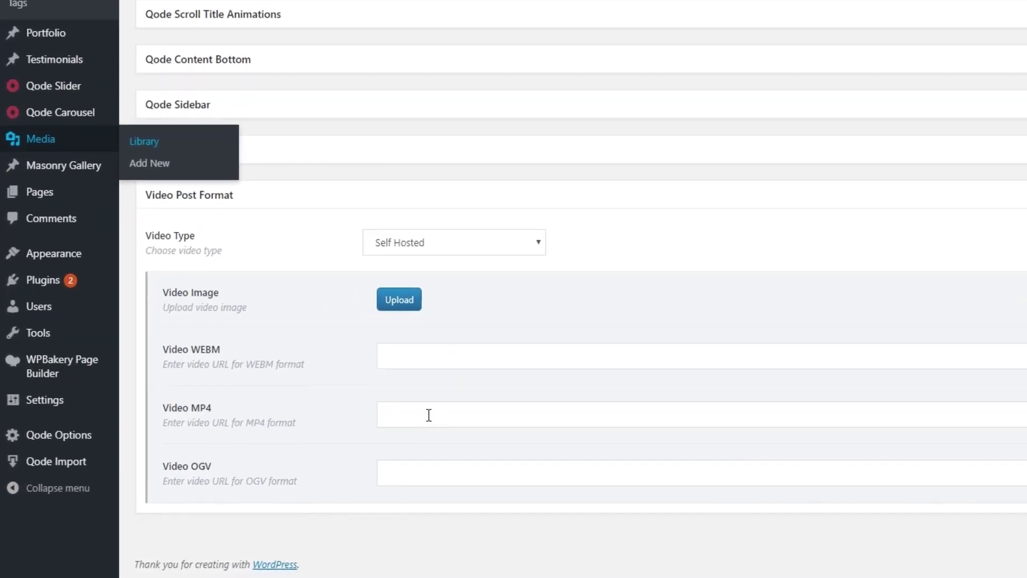
{"action": "left_click", "coordinate": [309, 461]}
{"action": "type", "text": "http://bridgetutorial.qodeinteractive.com/wp-content/uploads/2014/03/Bridge-Slide-Video.mp4"}
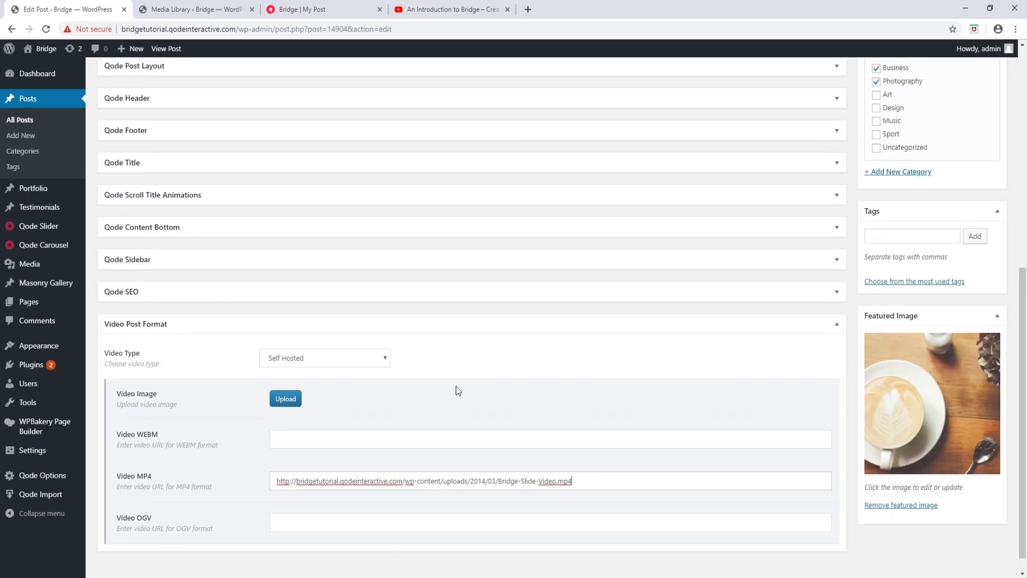
- Set the post format to Audio and bring up the Audio Post Format settings with the Audio Link field
{"action": "scroll", "coordinate": [456, 389], "scroll_direction": "up", "scroll_amount": 7}
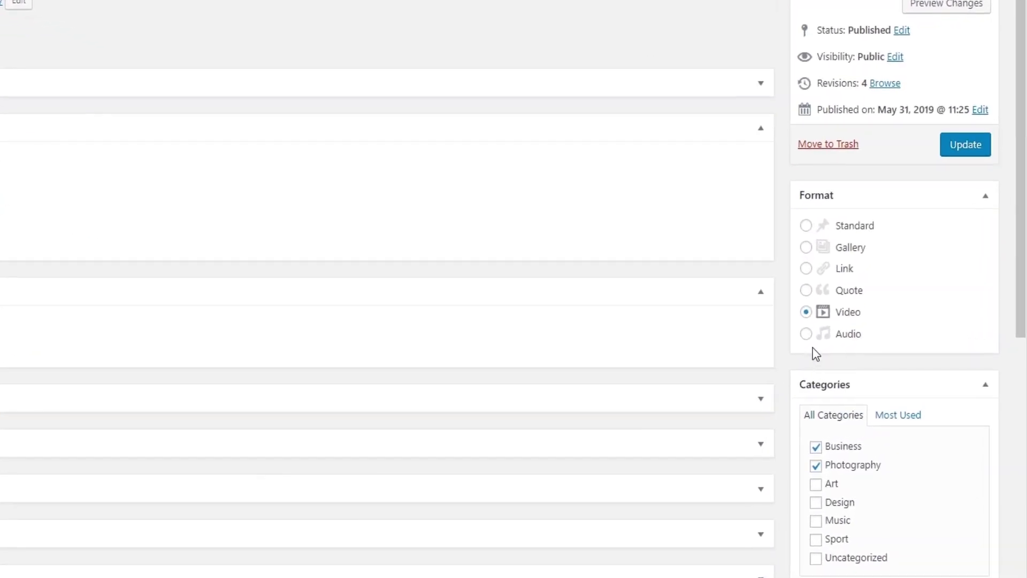
{"action": "left_click", "coordinate": [806, 334]}
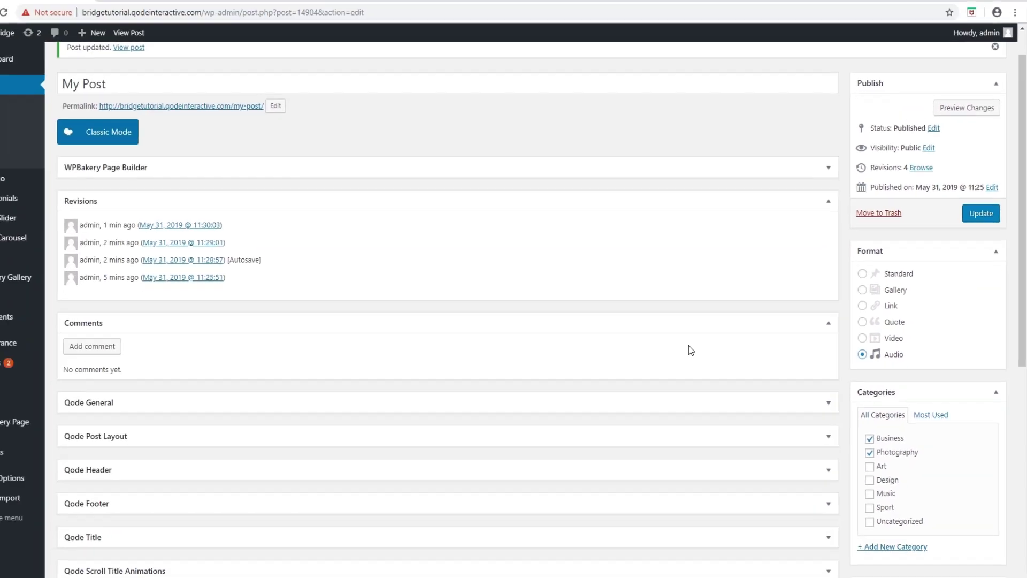
{"action": "scroll", "coordinate": [689, 345], "scroll_direction": "down", "scroll_amount": 5}
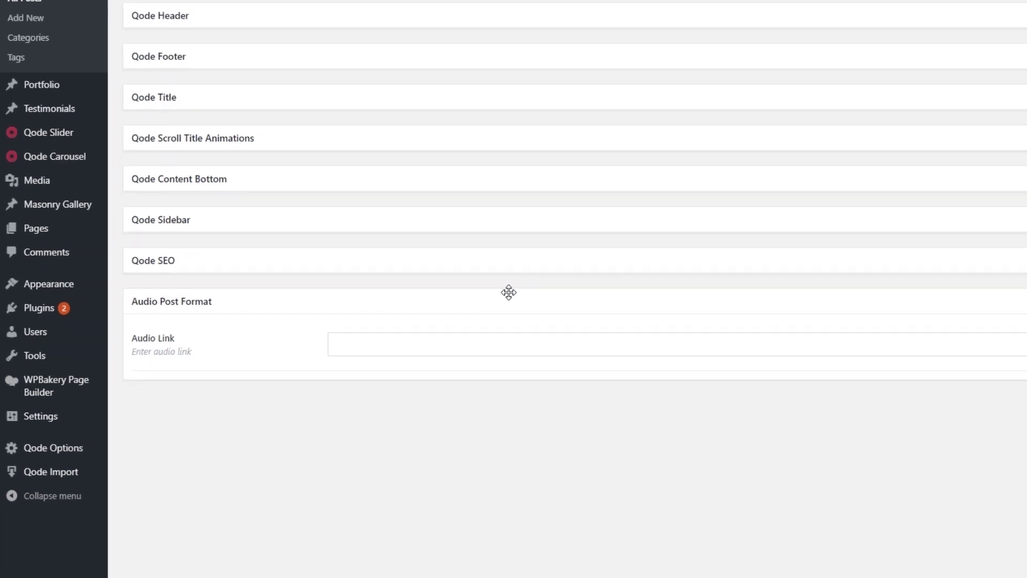
- Expand the WPBakery Page Builder section again and set the post format back to Standard
{"action": "scroll", "coordinate": [415, 346], "scroll_direction": "up", "scroll_amount": 6}
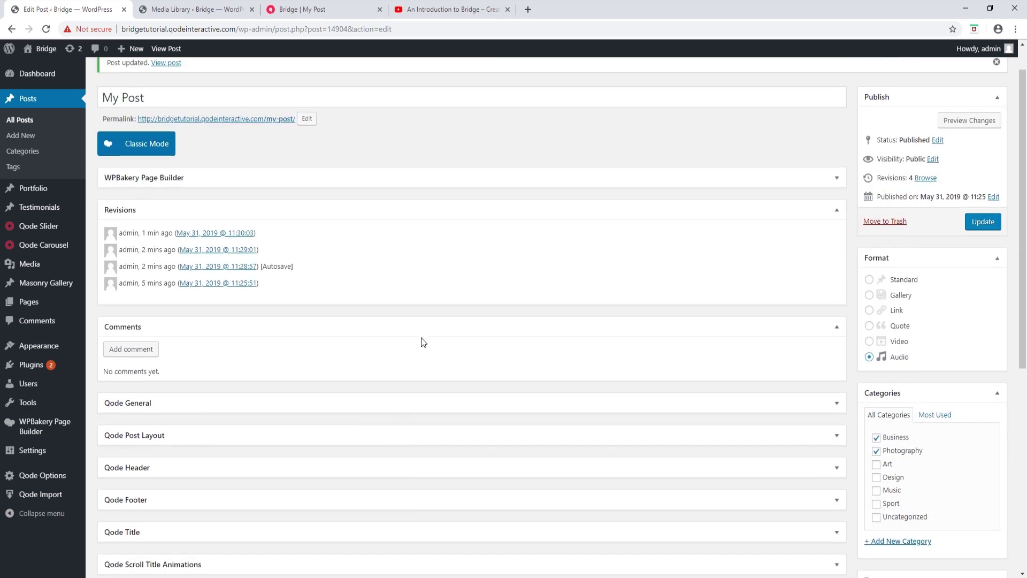
{"action": "left_click", "coordinate": [448, 181]}
{"action": "scroll", "coordinate": [627, 299], "scroll_direction": "down", "scroll_amount": 7}
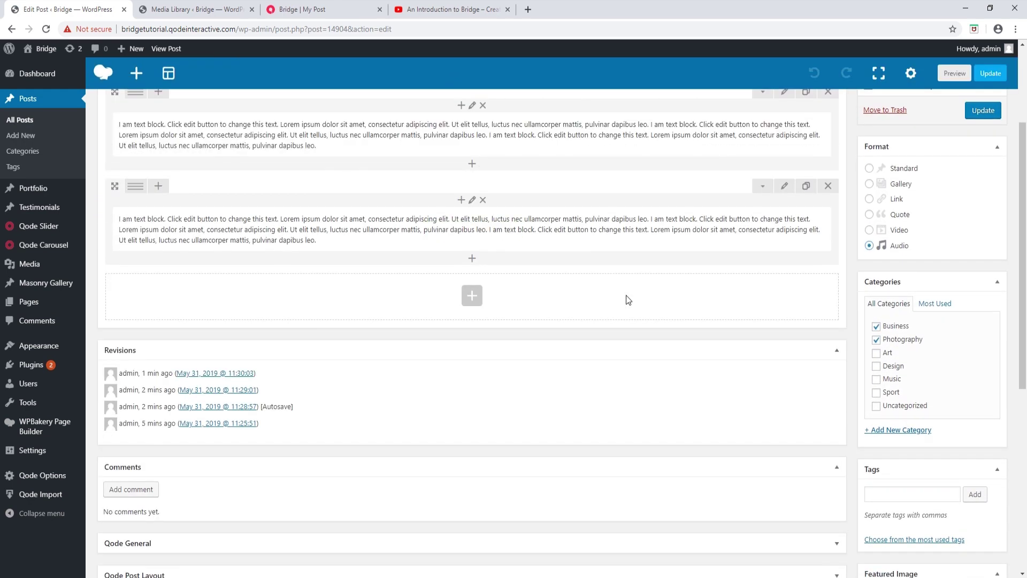
{"action": "scroll", "coordinate": [629, 302], "scroll_direction": "up", "scroll_amount": 5}
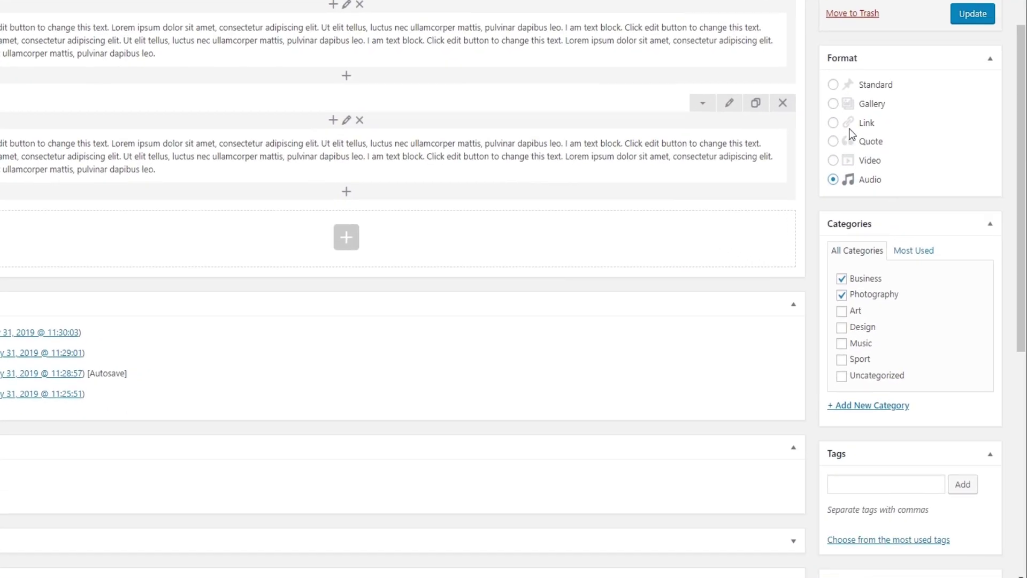
{"action": "left_click", "coordinate": [868, 168]}
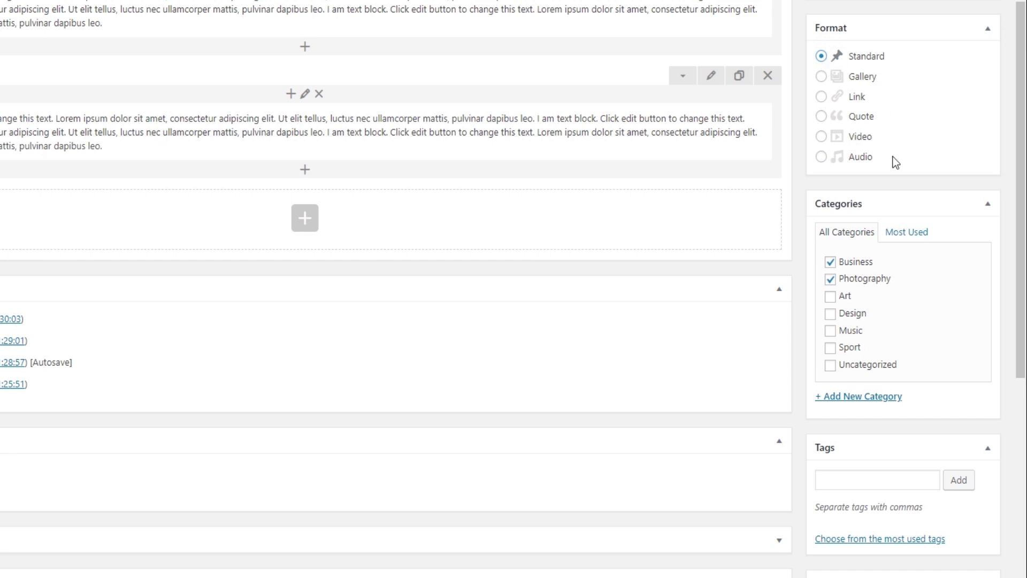
{"action": "scroll", "coordinate": [894, 159], "scroll_direction": "down", "scroll_amount": 4}
{"action": "scroll", "coordinate": [894, 156], "scroll_direction": "down", "scroll_amount": 1}
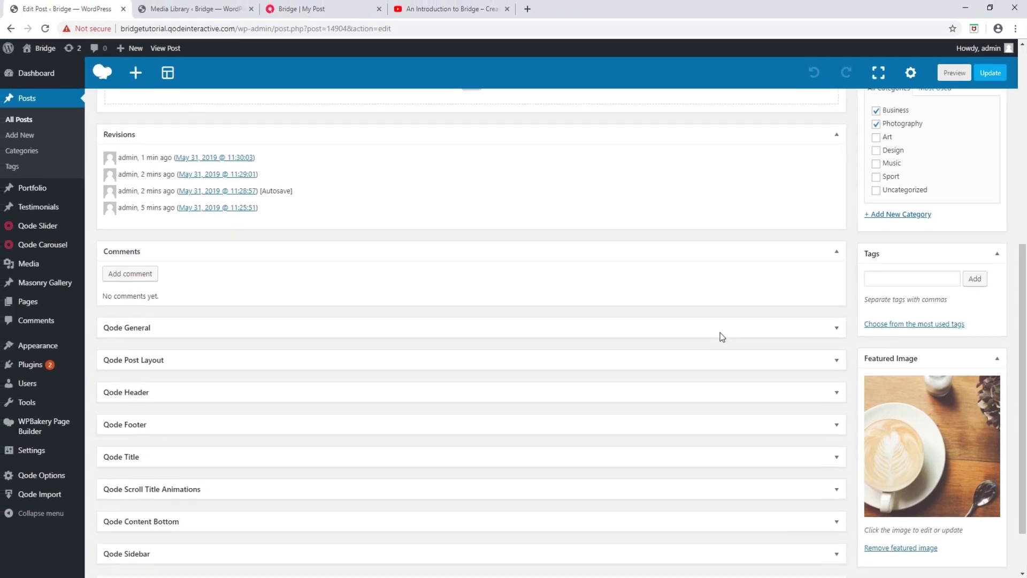
{"action": "scroll", "coordinate": [723, 332], "scroll_direction": "up", "scroll_amount": 2}
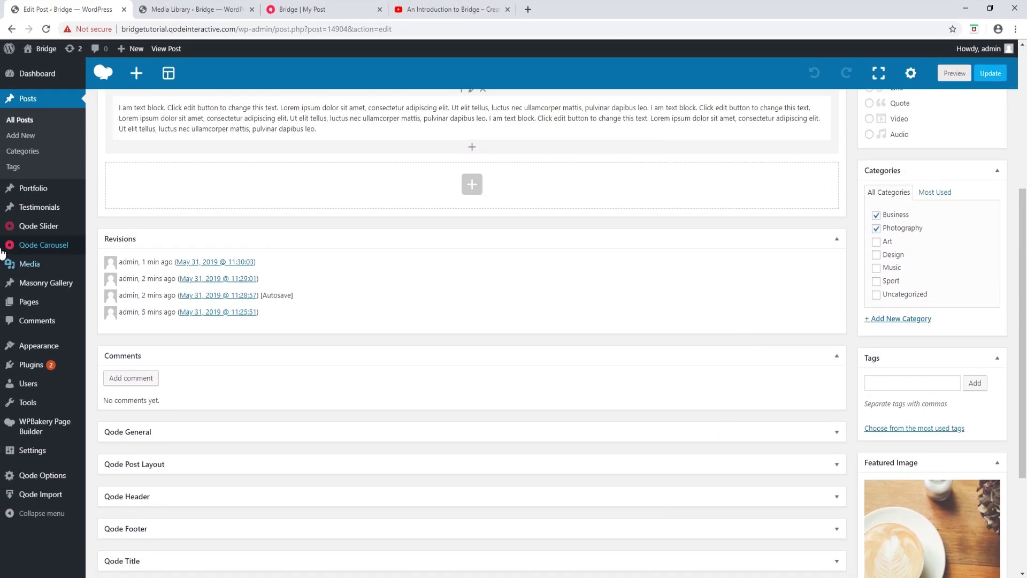
- Start a new page in a separate tab beside the post's editing tab and title it Test
{"action": "scroll", "coordinate": [42, 252], "scroll_direction": "up", "scroll_amount": 5}
{"action": "mouse_move", "coordinate": [32, 302]}
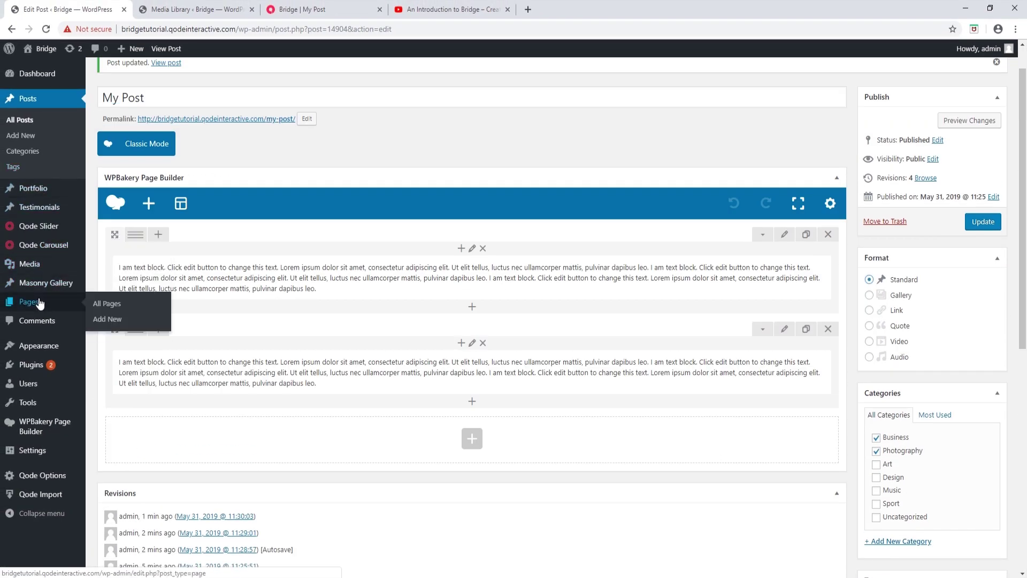
{"action": "left_click", "coordinate": [108, 319], "text": "ctrl"}
{"action": "left_click_drag", "start_coordinate": [455, 9], "coordinate": [192, 9]}
{"action": "type", "text": "Test"}
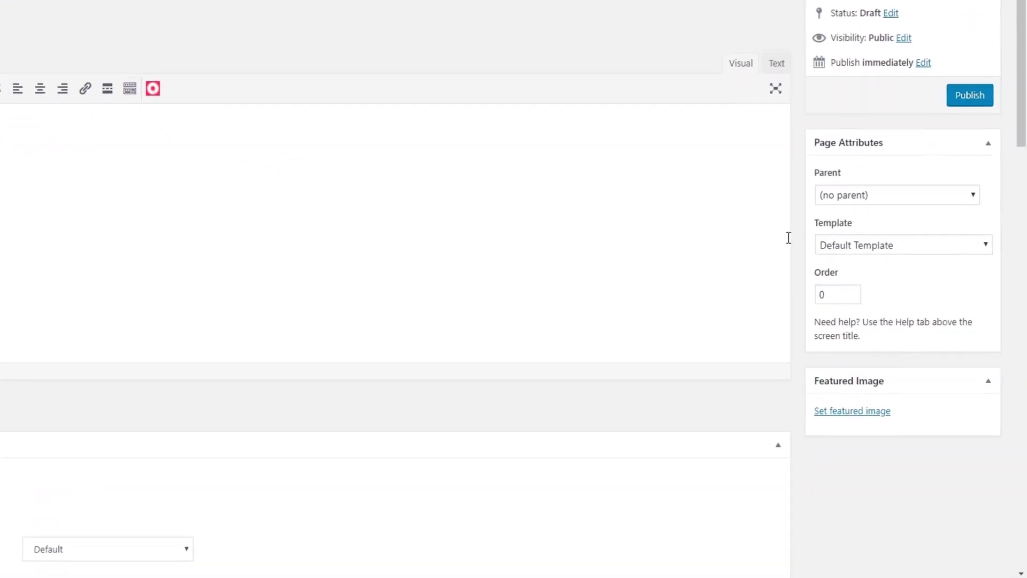
- Assign the Blog Large Image template to the Test page and publish it
{"action": "left_click", "coordinate": [919, 224]}
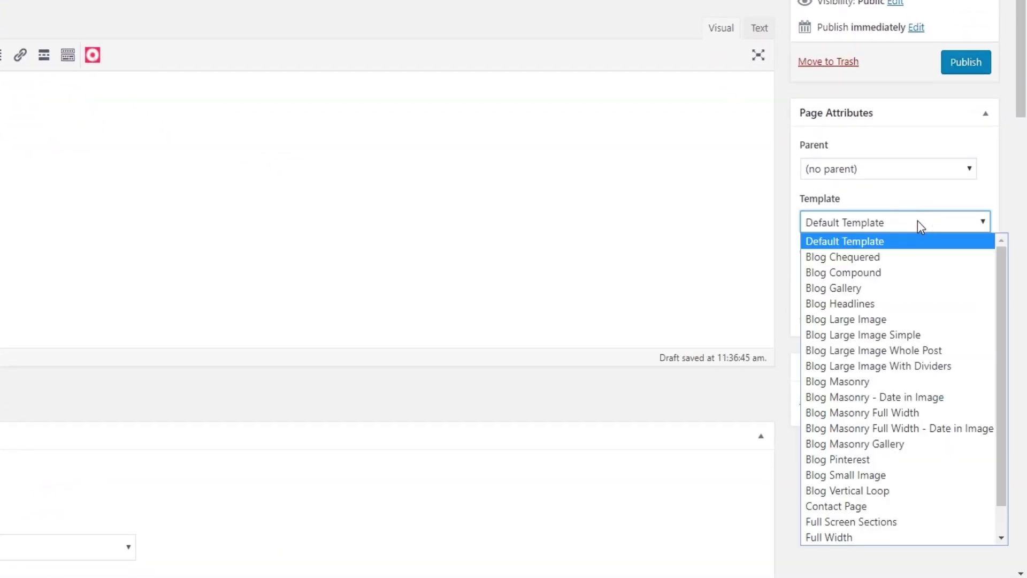
{"action": "left_click", "coordinate": [904, 323]}
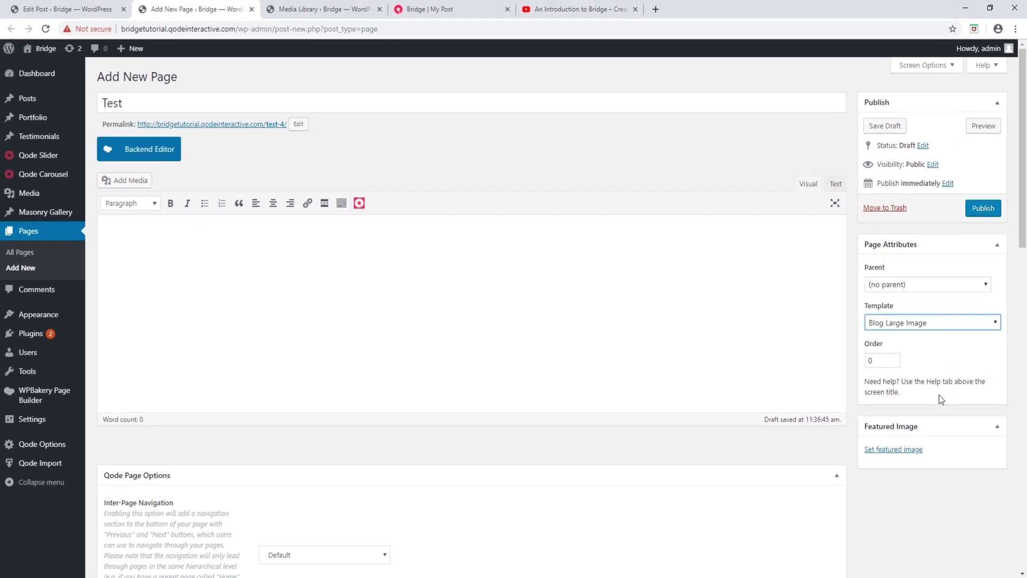
{"action": "left_click", "coordinate": [984, 209]}
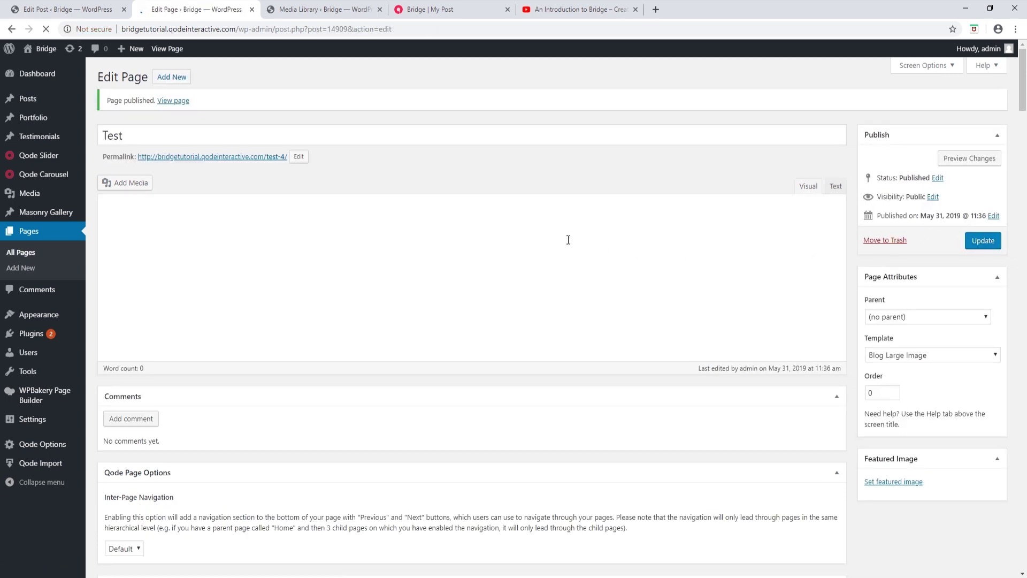
- View the published Test page in its own tab and examine the blog list, especially the My Post entry and its excerpt
{"action": "middle_click", "coordinate": [169, 50]}
{"action": "left_click", "coordinate": [353, 8]}
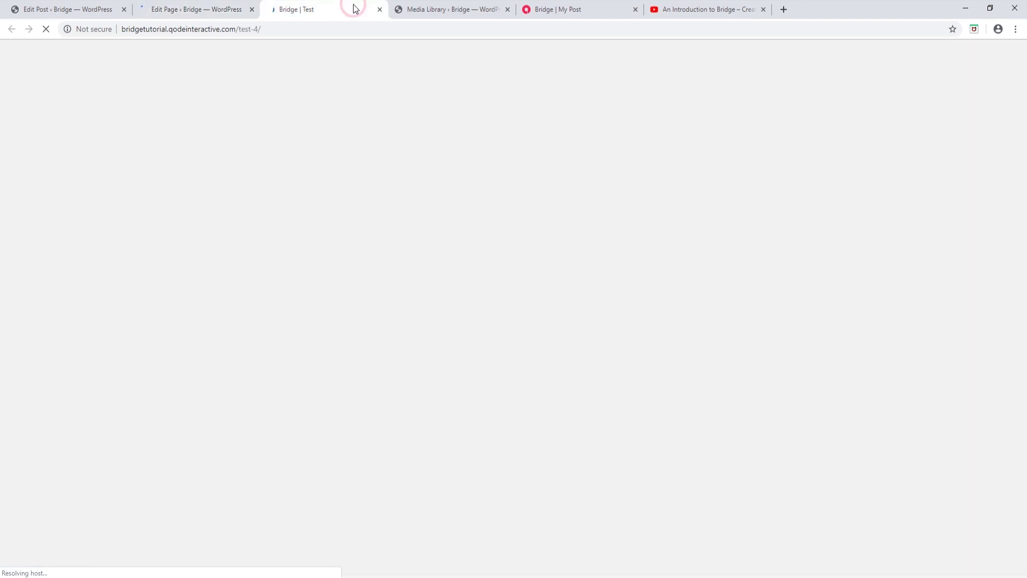
{"action": "scroll", "coordinate": [709, 262], "scroll_direction": "down", "scroll_amount": 10}
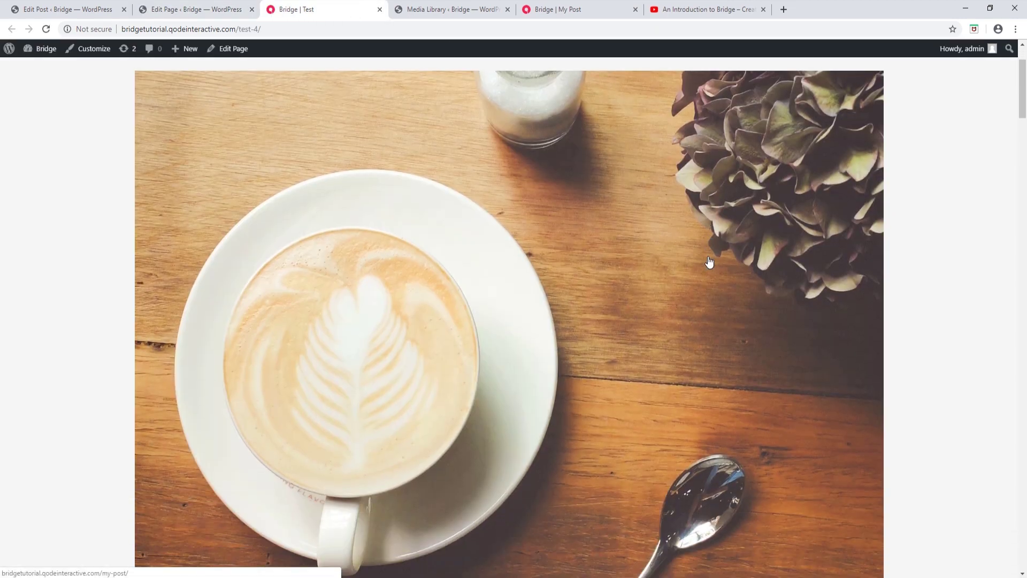
{"action": "scroll", "coordinate": [710, 261], "scroll_direction": "down", "scroll_amount": 15}
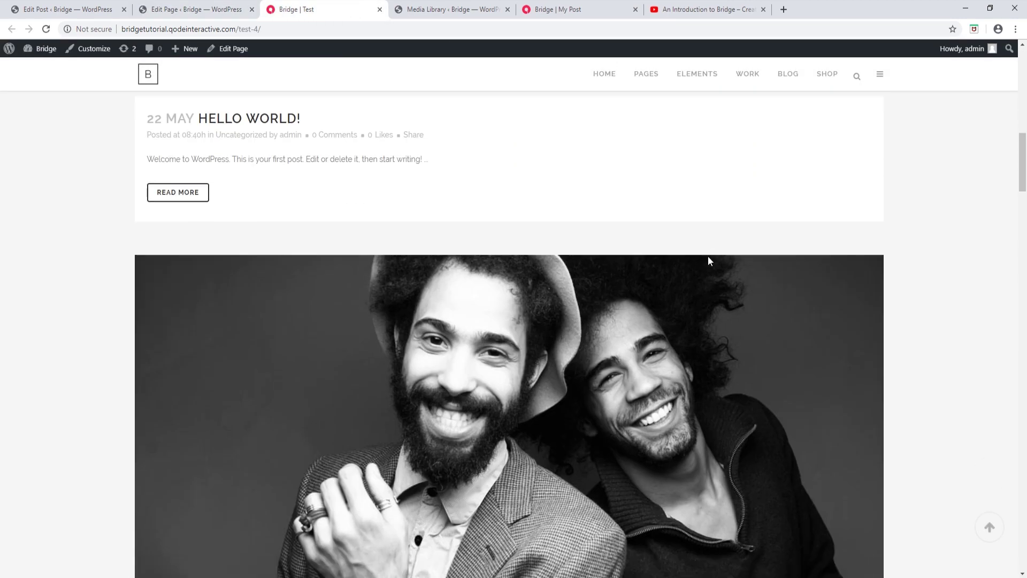
{"action": "scroll", "coordinate": [709, 263], "scroll_direction": "up", "scroll_amount": 7}
{"action": "scroll", "coordinate": [708, 262], "scroll_direction": "up", "scroll_amount": 10}
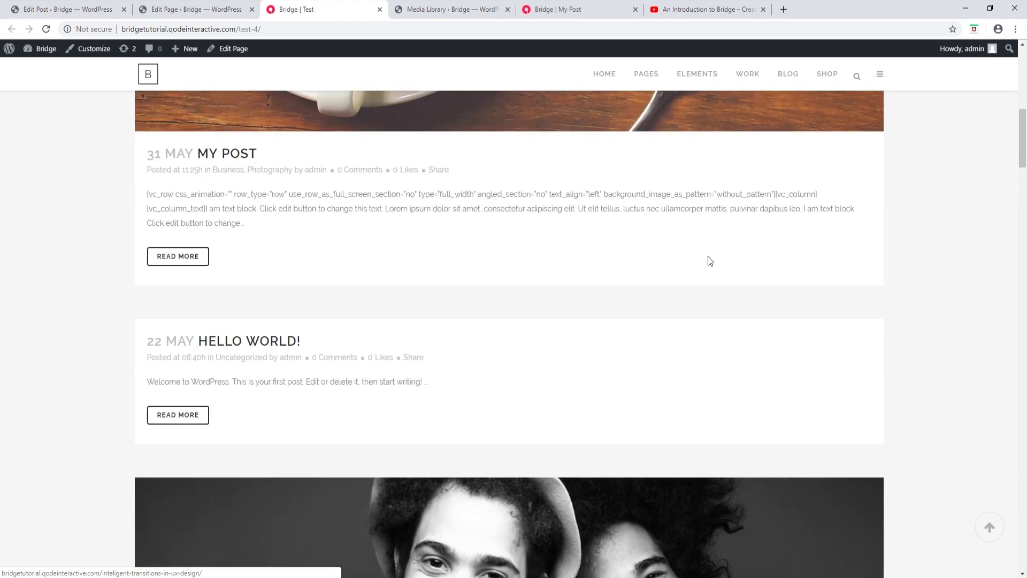
{"action": "scroll", "coordinate": [709, 262], "scroll_direction": "up", "scroll_amount": 1}
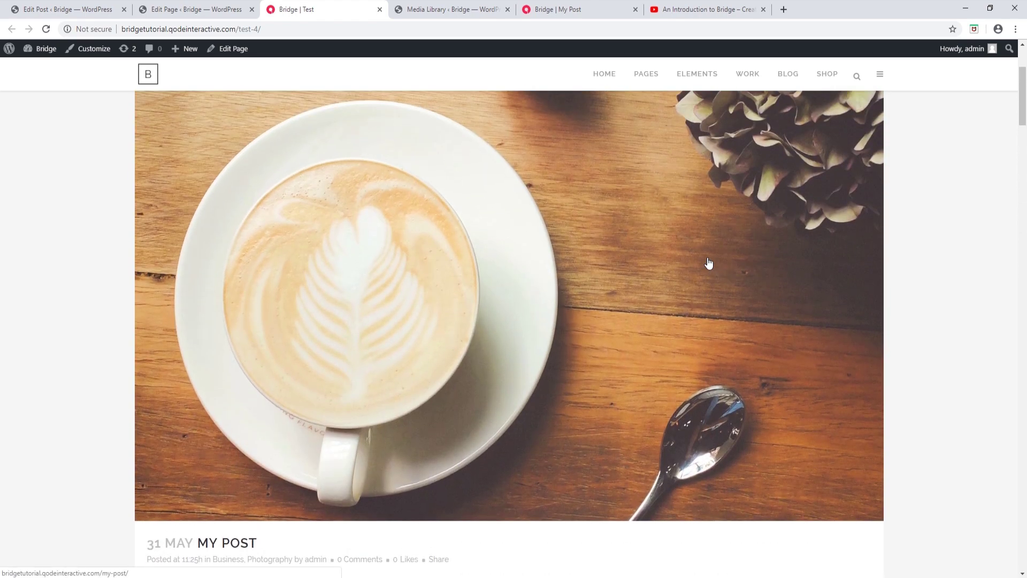
{"action": "scroll", "coordinate": [474, 303], "scroll_direction": "down", "scroll_amount": 2}
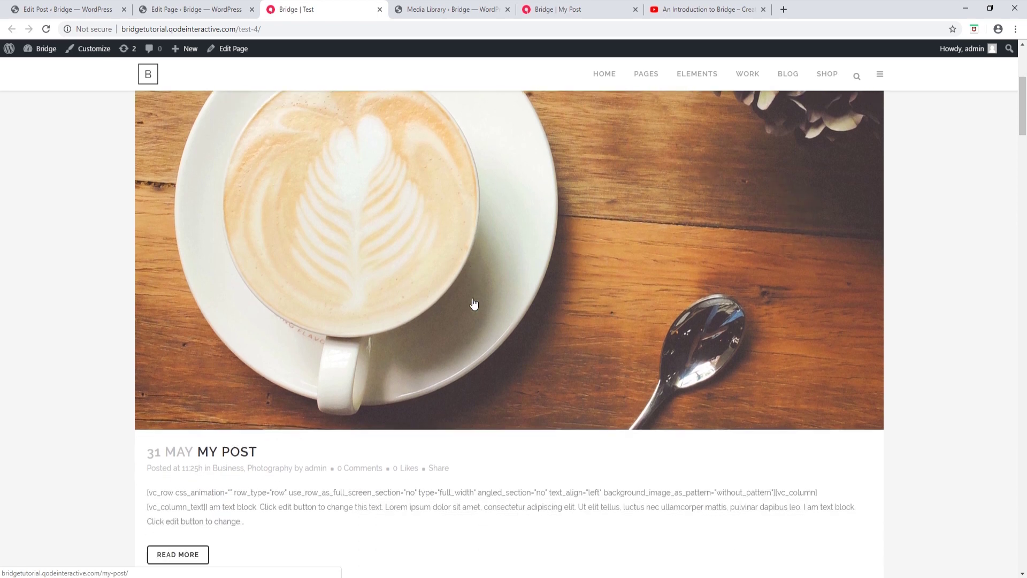
{"action": "scroll", "coordinate": [473, 304], "scroll_direction": "down", "scroll_amount": 1}
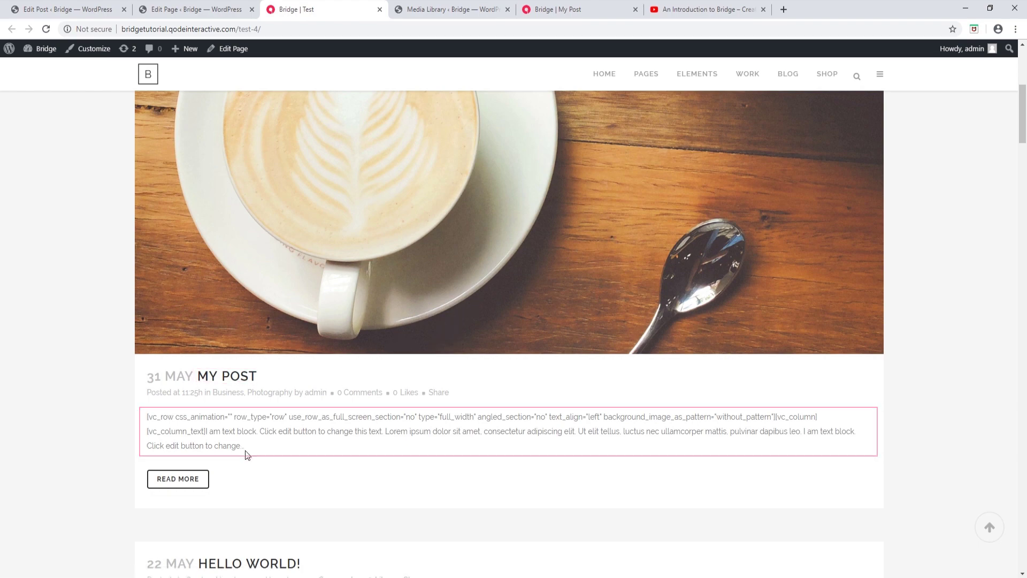
- Open the full My Post article from its list entry, look through its content and return to the Test page
{"action": "left_click", "coordinate": [186, 479]}
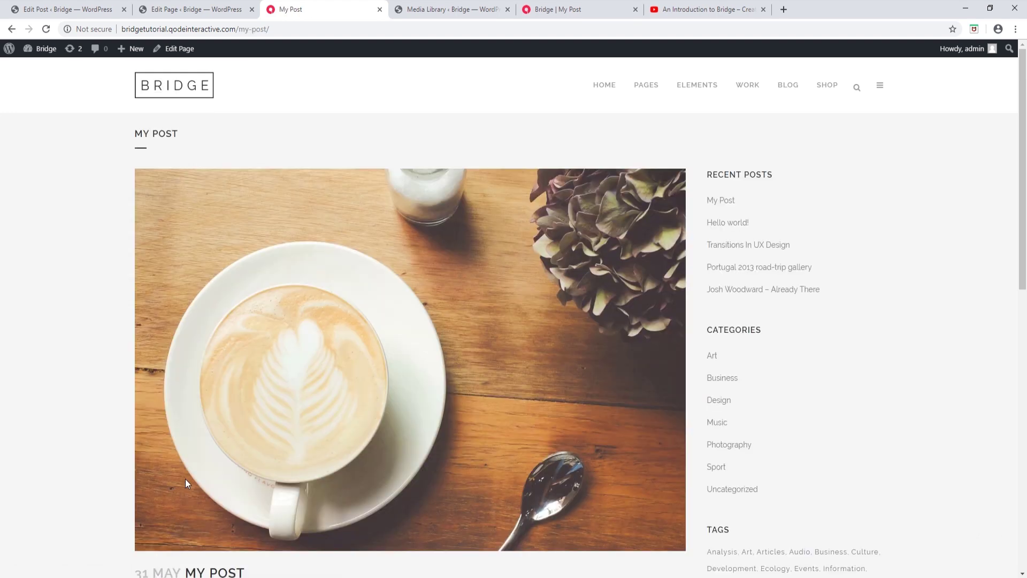
{"action": "scroll", "coordinate": [94, 374], "scroll_direction": "down", "scroll_amount": 5}
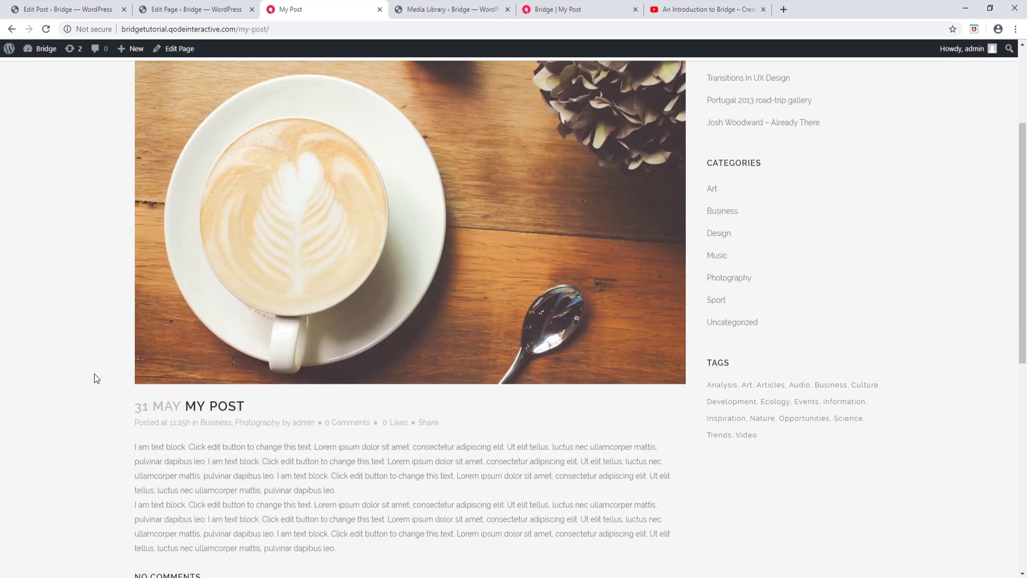
{"action": "scroll", "coordinate": [95, 374], "scroll_direction": "down", "scroll_amount": 5}
{"action": "scroll", "coordinate": [94, 373], "scroll_direction": "up", "scroll_amount": 7}
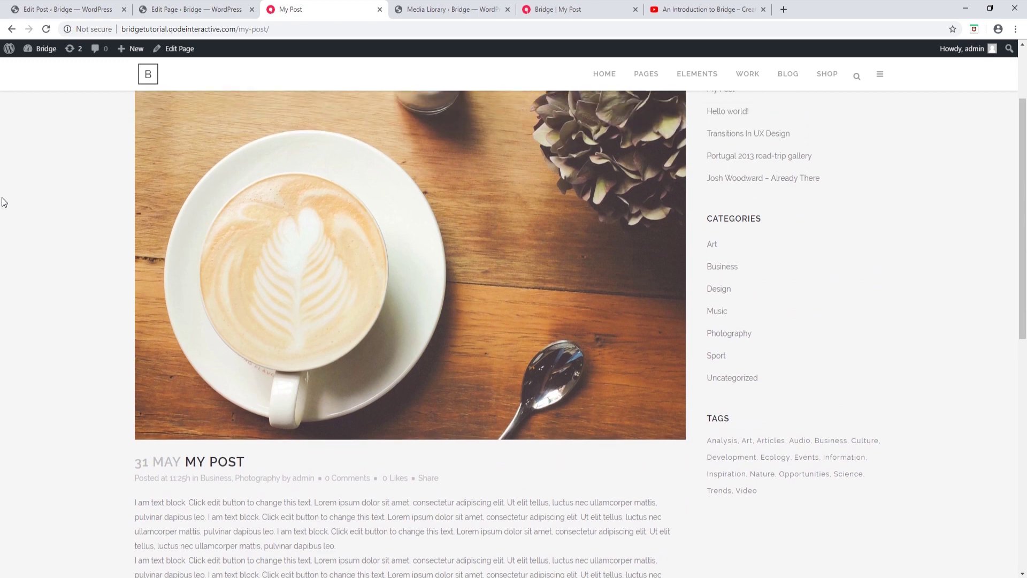
{"action": "left_click", "coordinate": [10, 30]}
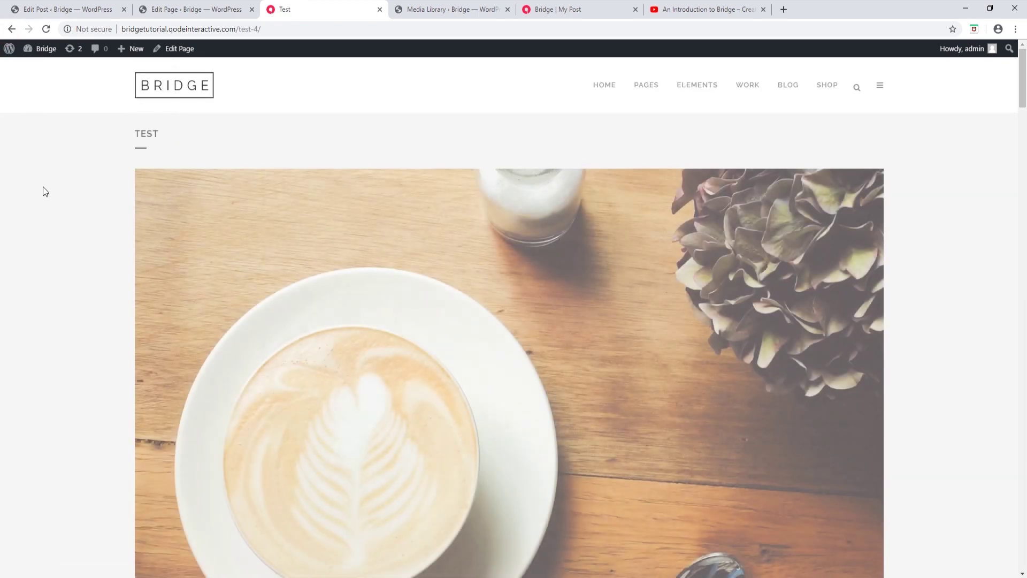
- Highlight the plain text and the shortcodes in My Post's list excerpt and compare them with the post's page builder content
{"action": "scroll", "coordinate": [46, 192], "scroll_direction": "down", "scroll_amount": 5}
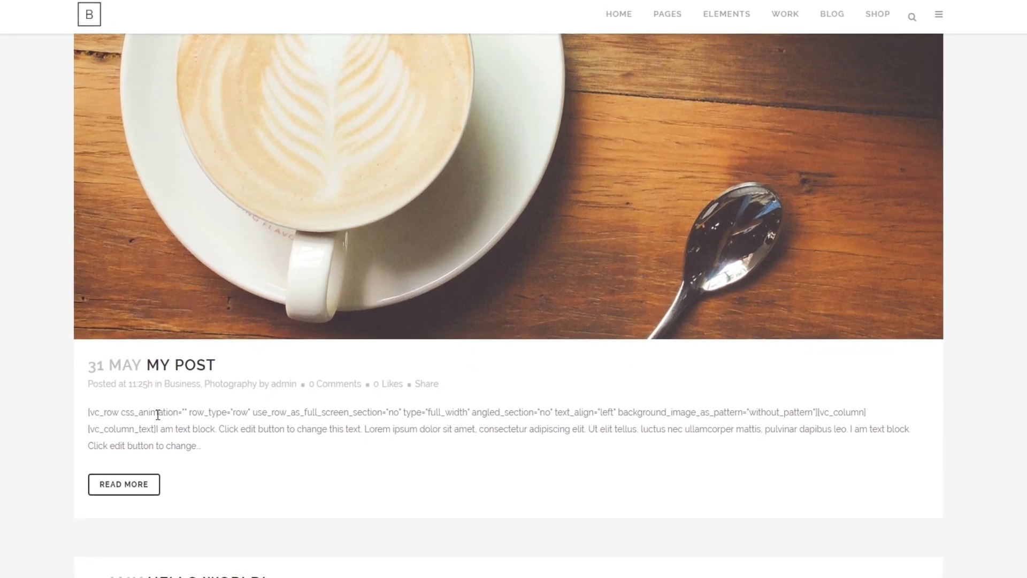
{"action": "left_click_drag", "start_coordinate": [156, 430], "coordinate": [209, 458]}
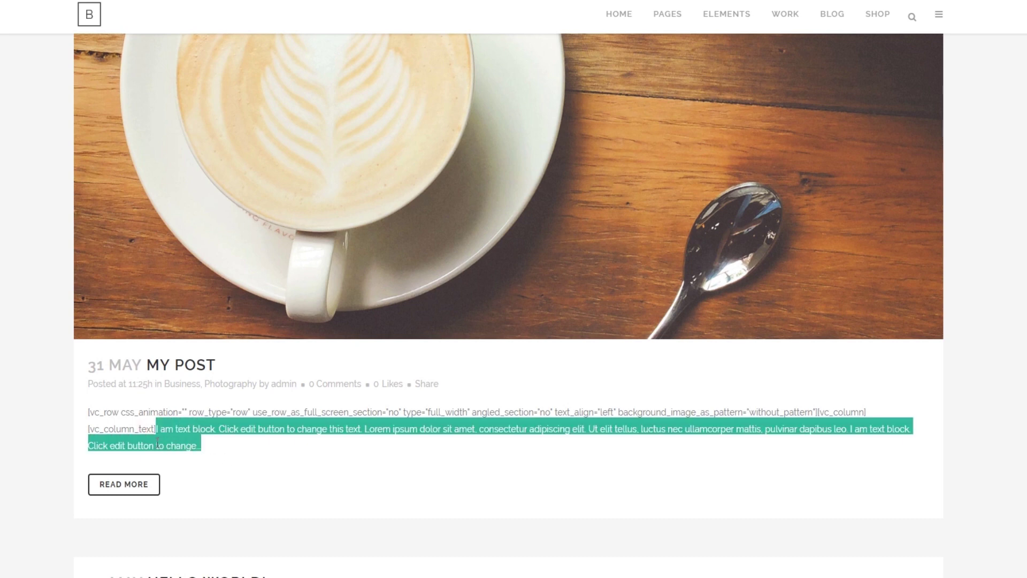
{"action": "left_click", "coordinate": [87, 413]}
{"action": "left_click_drag", "start_coordinate": [125, 417], "coordinate": [159, 429]}
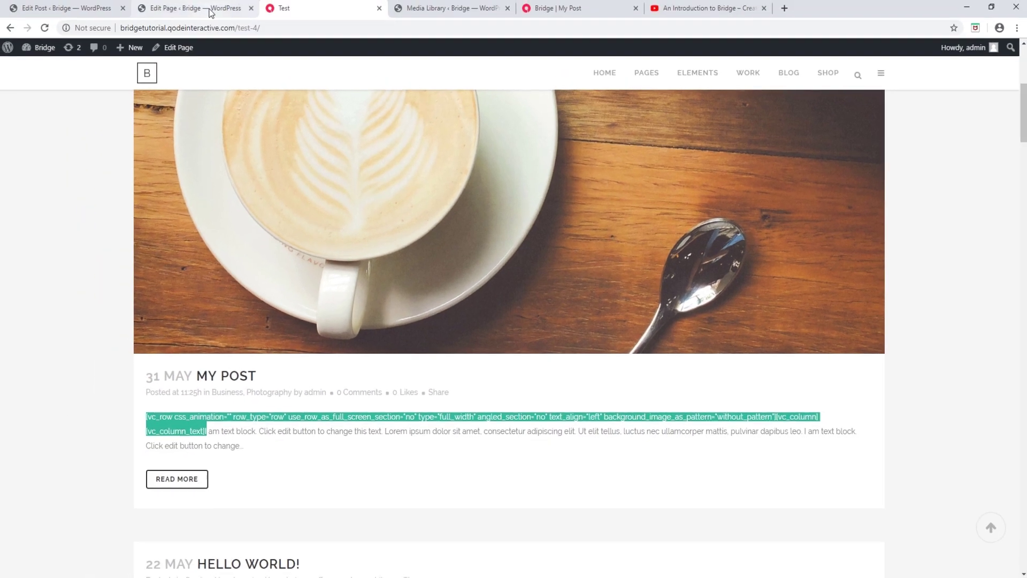
{"action": "left_click", "coordinate": [210, 10]}
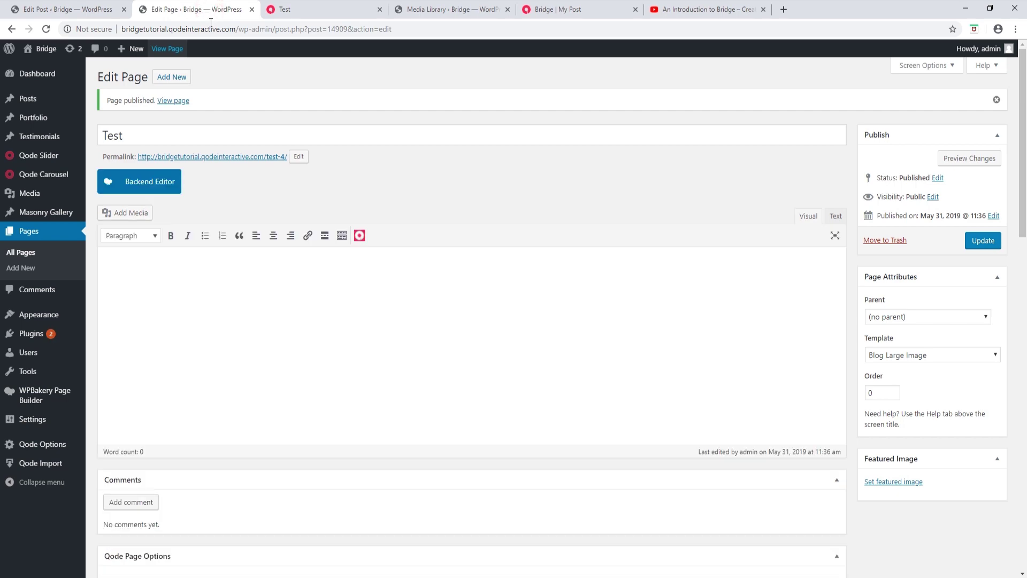
{"action": "left_click", "coordinate": [91, 5]}
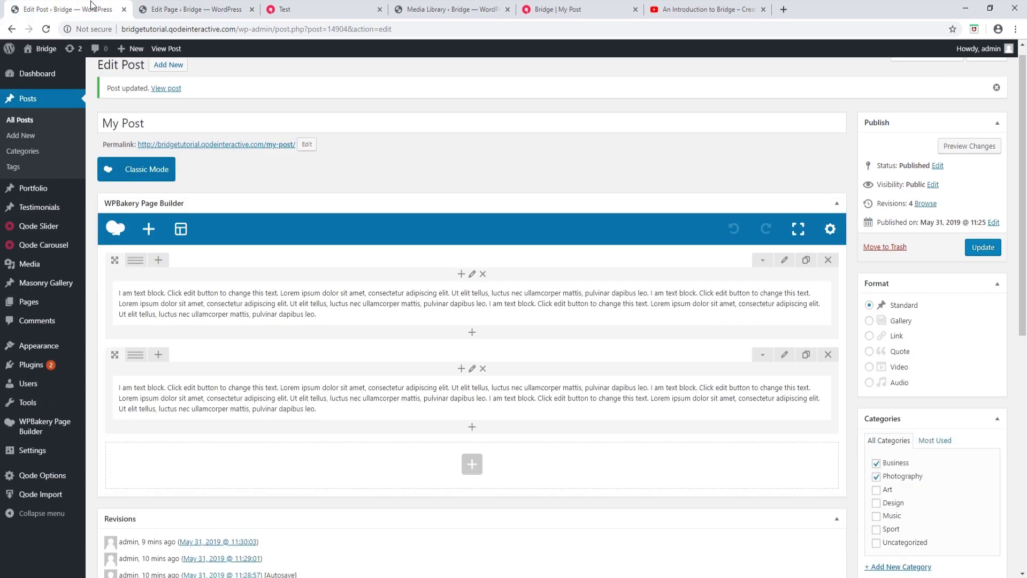
{"action": "left_click", "coordinate": [281, 9]}
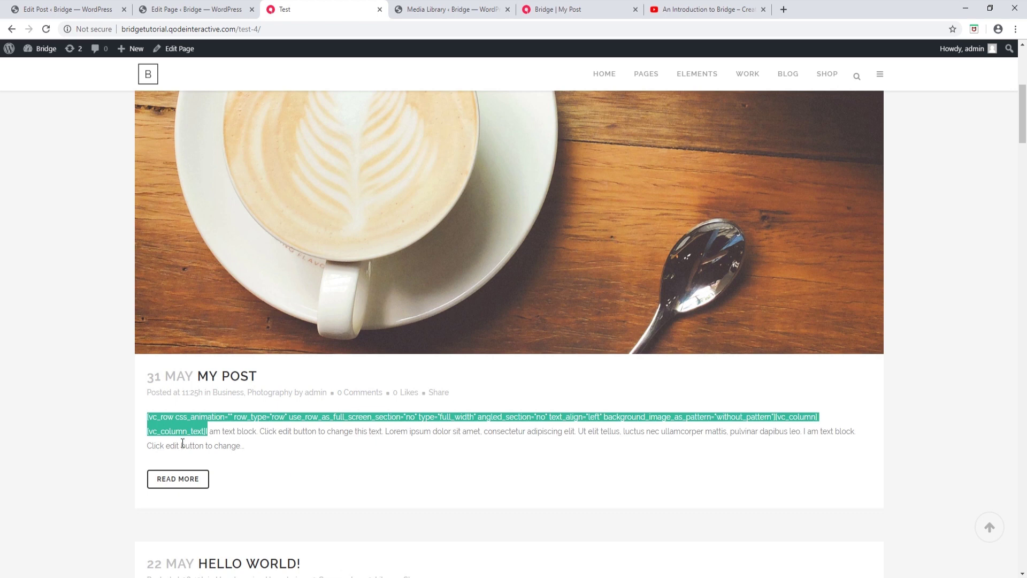
{"action": "left_click", "coordinate": [209, 429]}
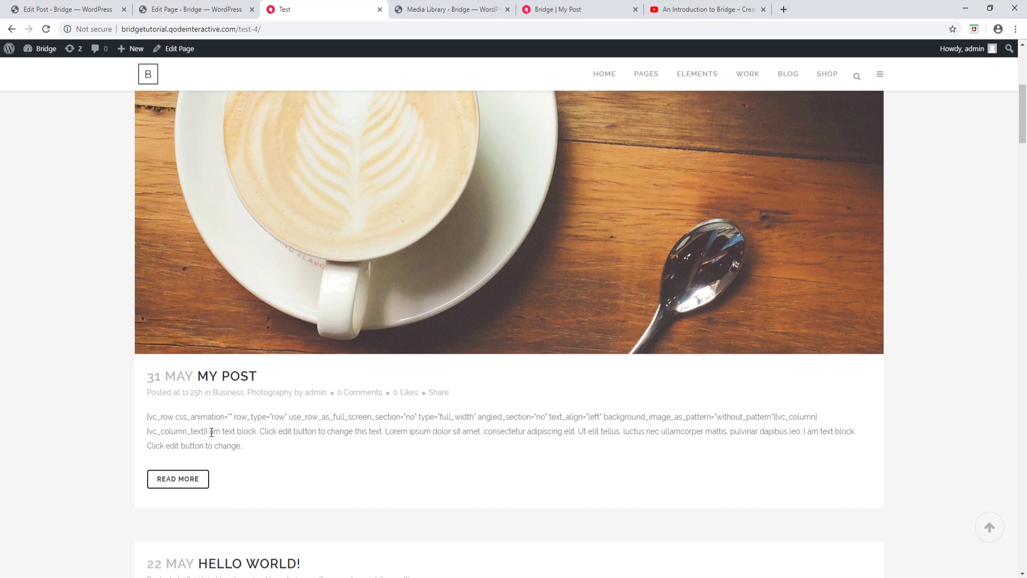
- Enable the Excerpt box in the Screen Options of My Post's edit screen and bring the box into view
{"action": "left_click", "coordinate": [71, 10]}
{"action": "scroll", "coordinate": [422, 206], "scroll_direction": "up", "scroll_amount": 1}
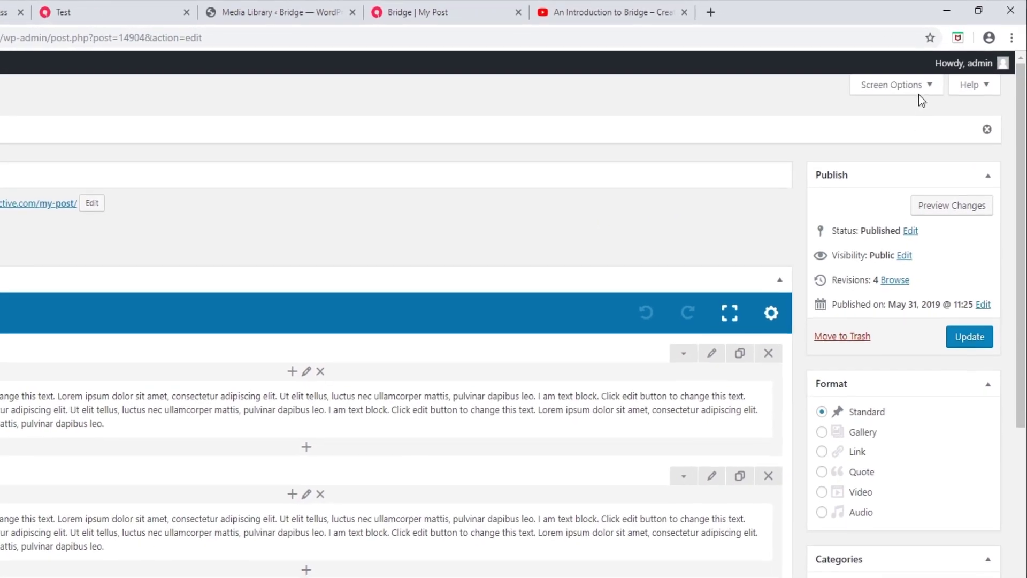
{"action": "left_click", "coordinate": [918, 86]}
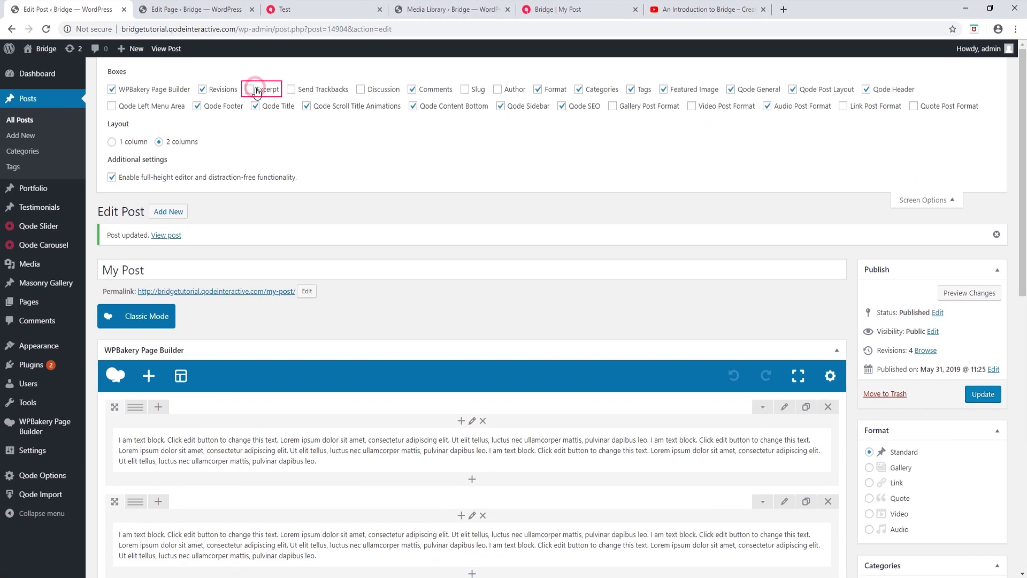
{"action": "left_click", "coordinate": [56, 111]}
{"action": "scroll", "coordinate": [592, 187], "scroll_direction": "down", "scroll_amount": 8}
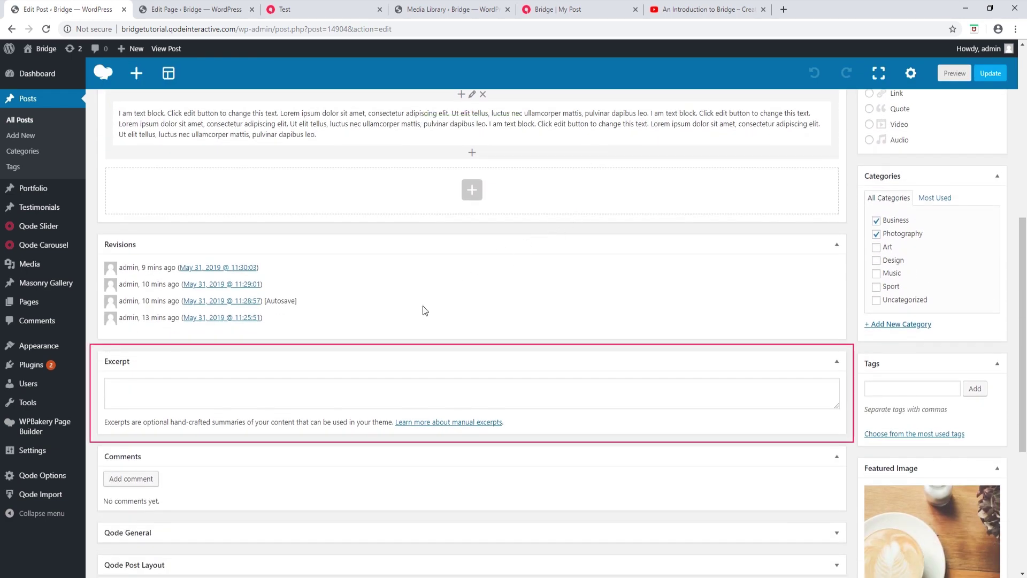
- Copy the full text of the first row's text block and paste it into the post's Excerpt field
{"action": "left_click", "coordinate": [376, 394]}
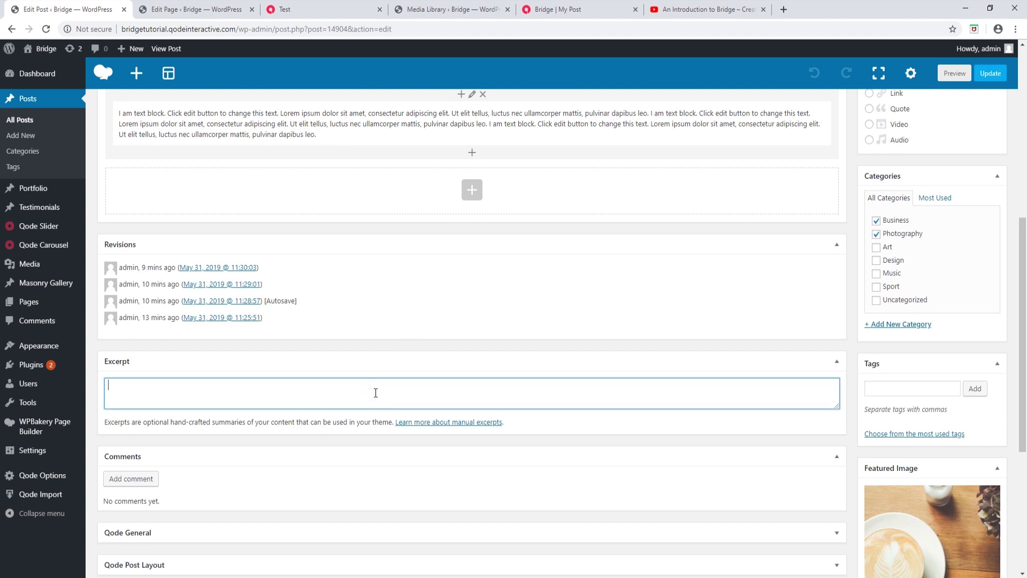
{"action": "scroll", "coordinate": [376, 393], "scroll_direction": "up", "scroll_amount": 3}
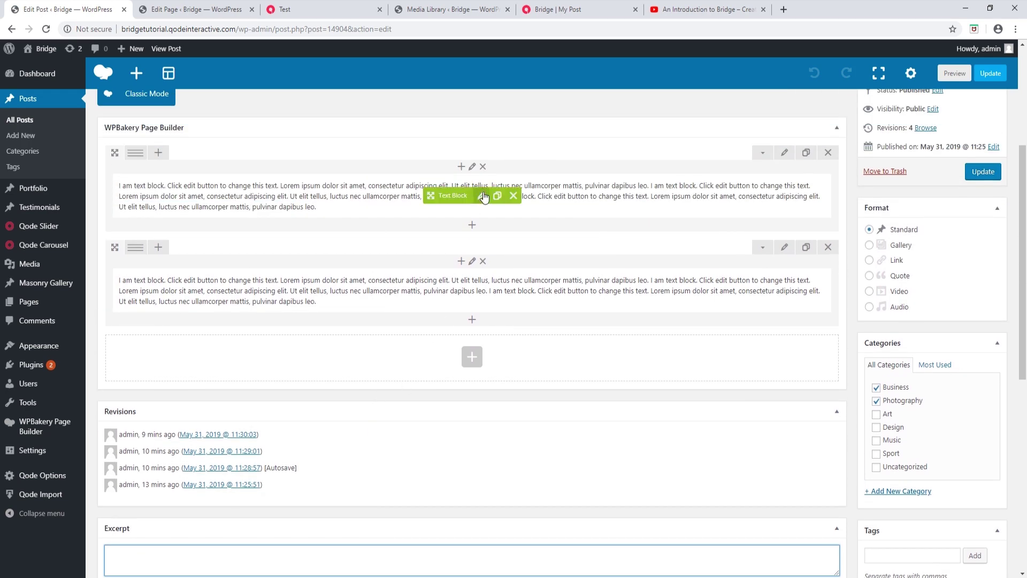
{"action": "left_click", "coordinate": [484, 195]}
{"action": "left_click", "coordinate": [364, 244]}
{"action": "left_click_drag", "start_coordinate": [363, 244], "coordinate": [519, 329]}
{"action": "key", "text": "ctrl+c"}
{"action": "left_click", "coordinate": [404, 488]}
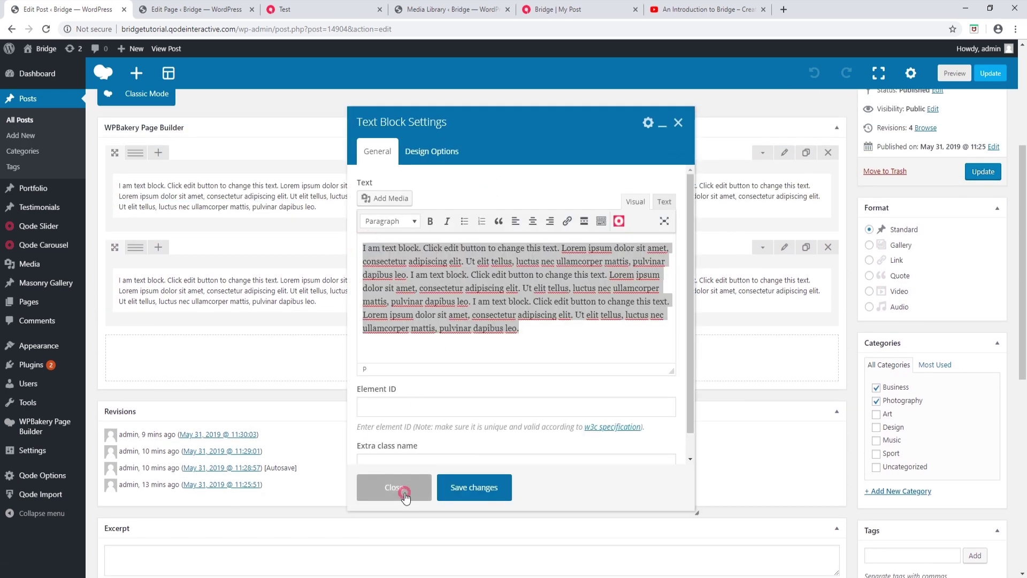
{"action": "scroll", "coordinate": [316, 389], "scroll_direction": "down", "scroll_amount": 2}
{"action": "left_click", "coordinate": [145, 443]}
{"action": "key", "text": "ctrl+v"}
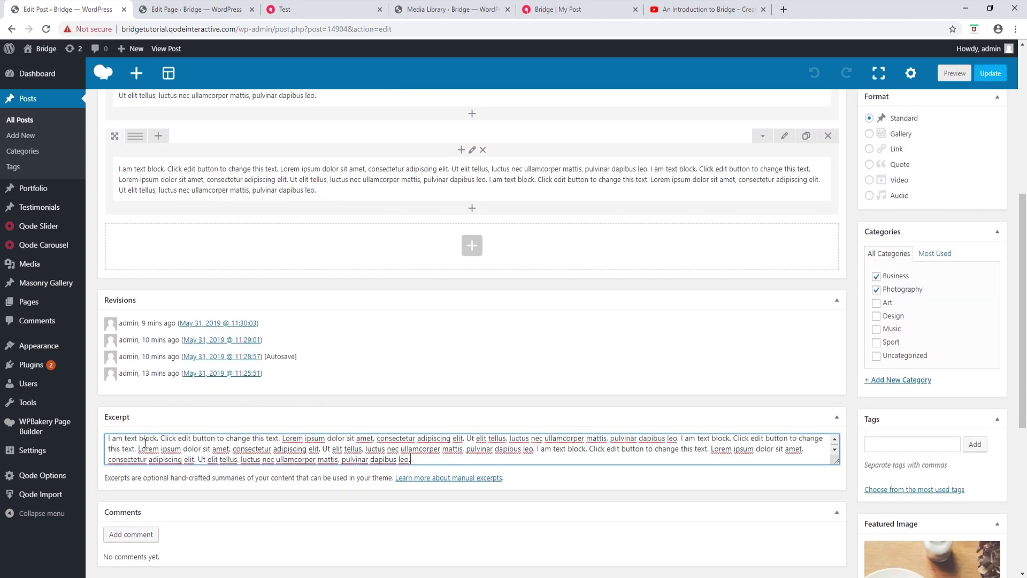
- Update My Post, then reload the Test page and check the entry's excerpt in the blog list
{"action": "scroll", "coordinate": [360, 394], "scroll_direction": "up", "scroll_amount": 6}
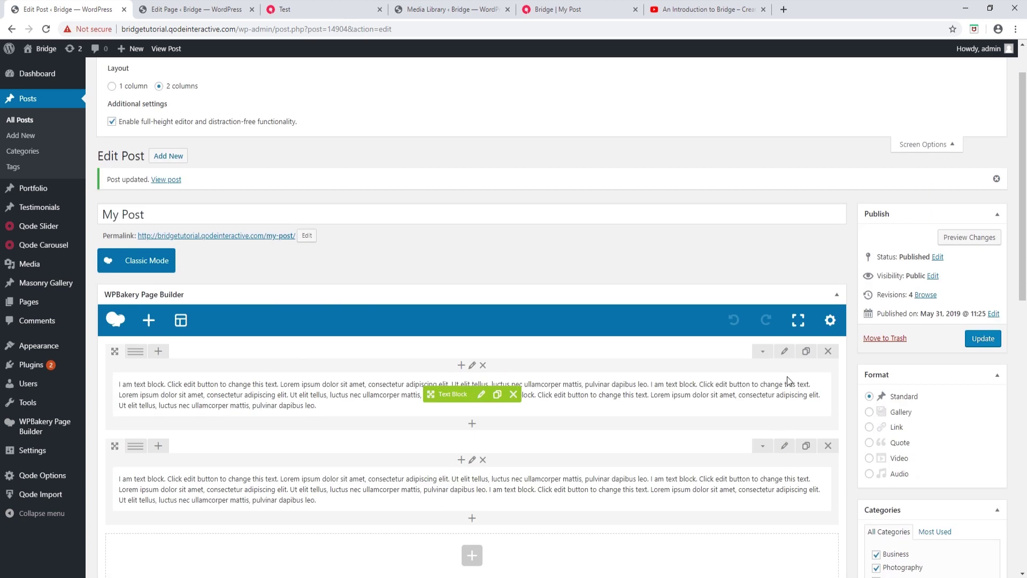
{"action": "left_click", "coordinate": [983, 338]}
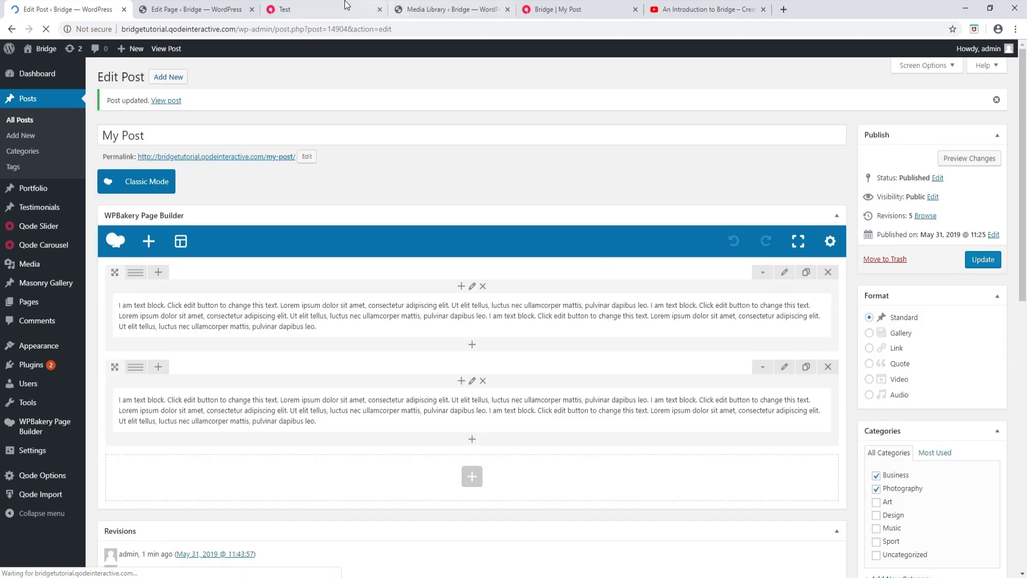
{"action": "left_click", "coordinate": [338, 6]}
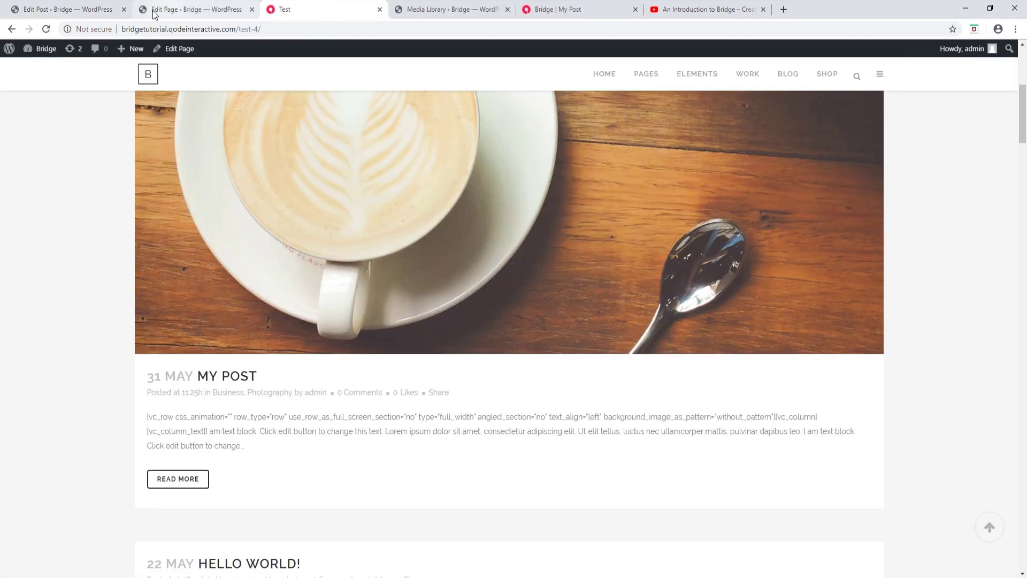
{"action": "left_click", "coordinate": [46, 30]}
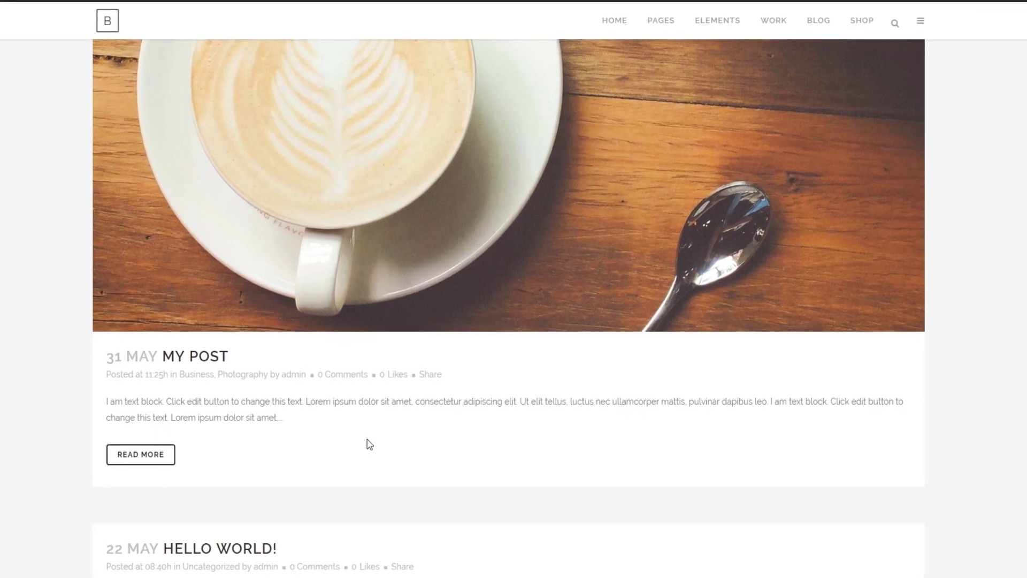
{"action": "scroll", "coordinate": [430, 446], "scroll_direction": "down", "scroll_amount": 2}
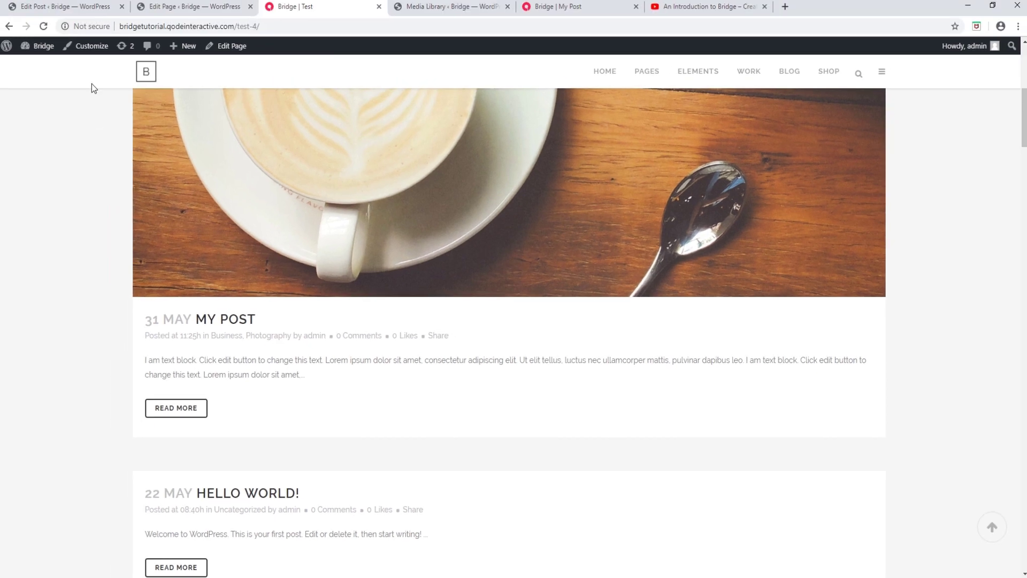
- Open the Blog settings in Qode Options from the post's editing tab and jump to the Blog Single section
{"action": "left_click", "coordinate": [75, 6]}
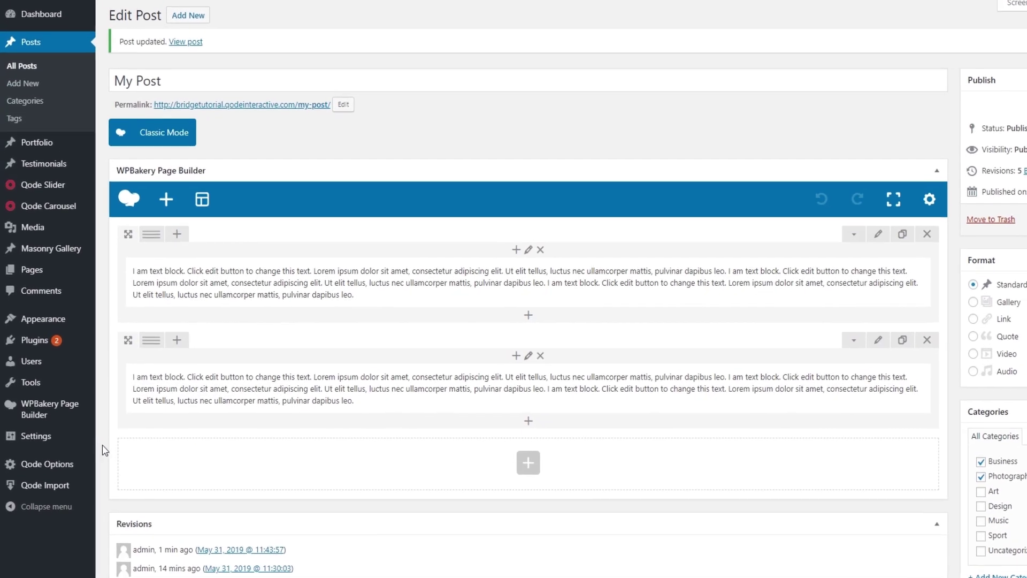
{"action": "mouse_move", "coordinate": [32, 465]}
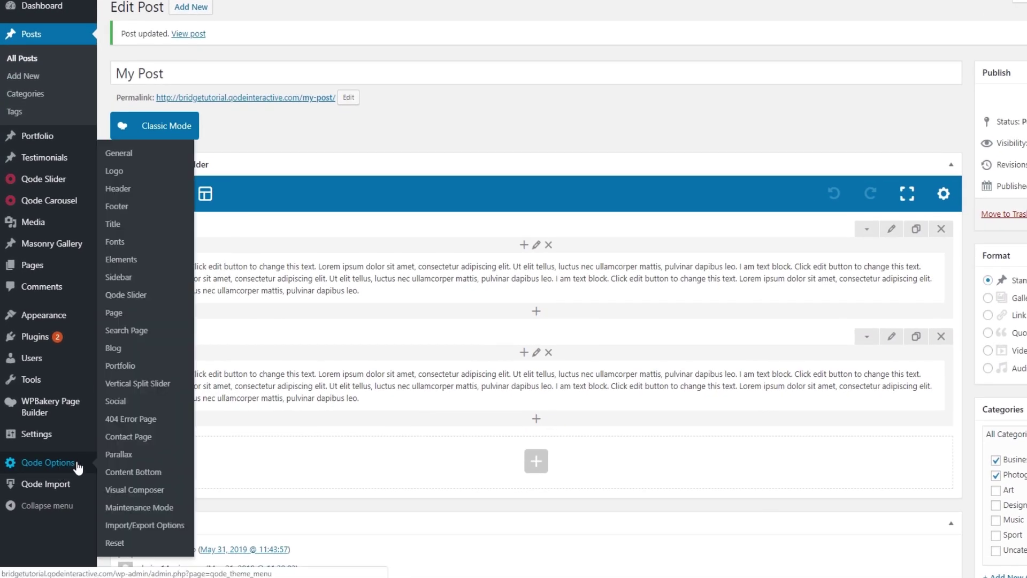
{"action": "left_click", "coordinate": [124, 347]}
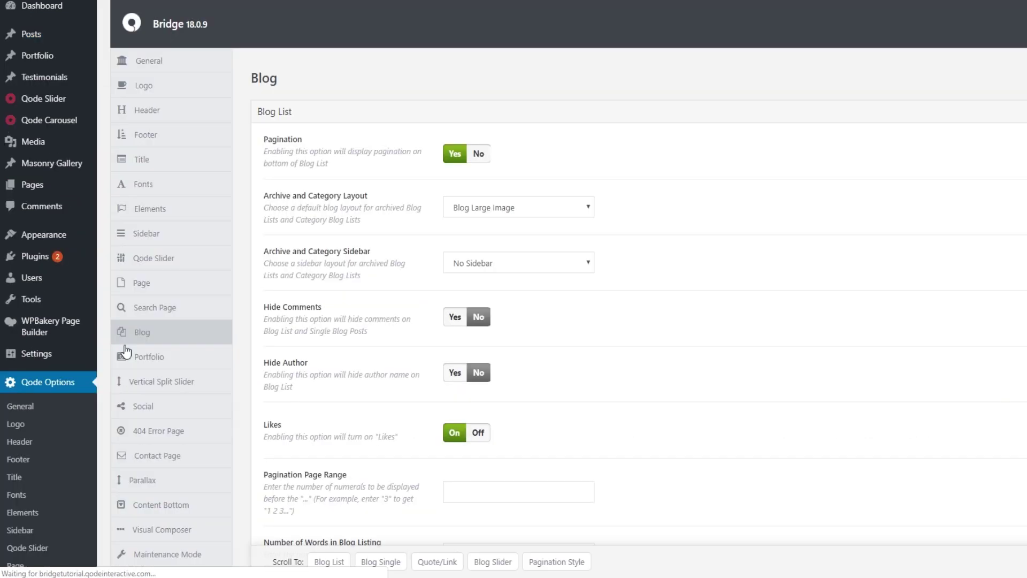
{"action": "scroll", "coordinate": [125, 350], "scroll_direction": "down", "scroll_amount": 2}
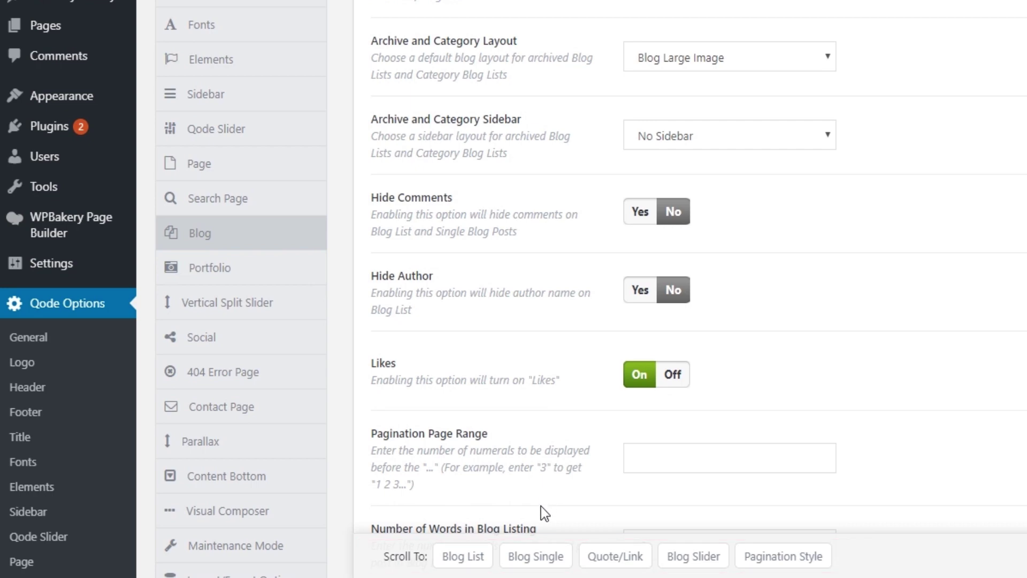
{"action": "left_click", "coordinate": [530, 559]}
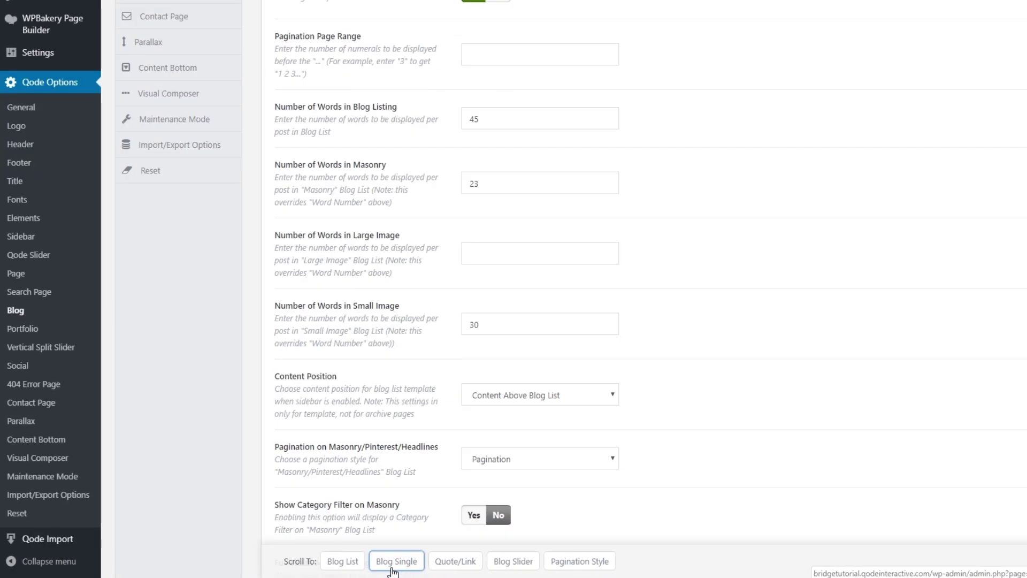